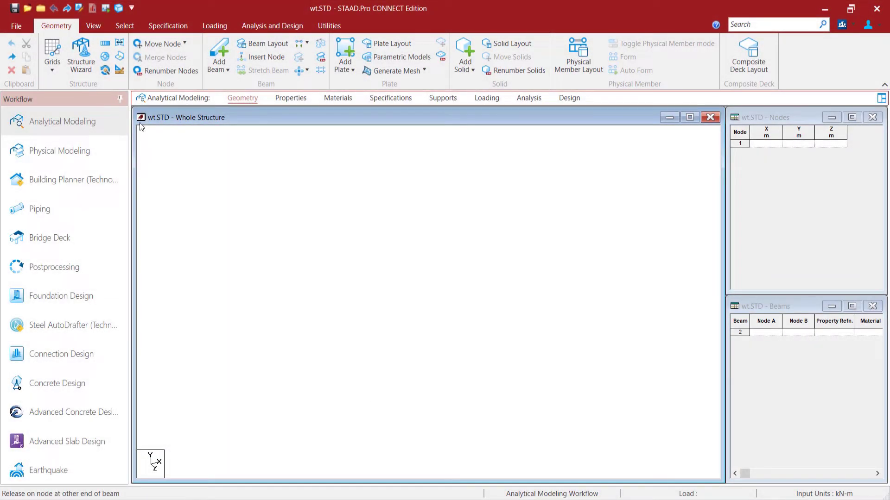
# Start a new Bay Frame prototype from the Frame Models in the Structure Wizard
pyautogui.click(79, 54)
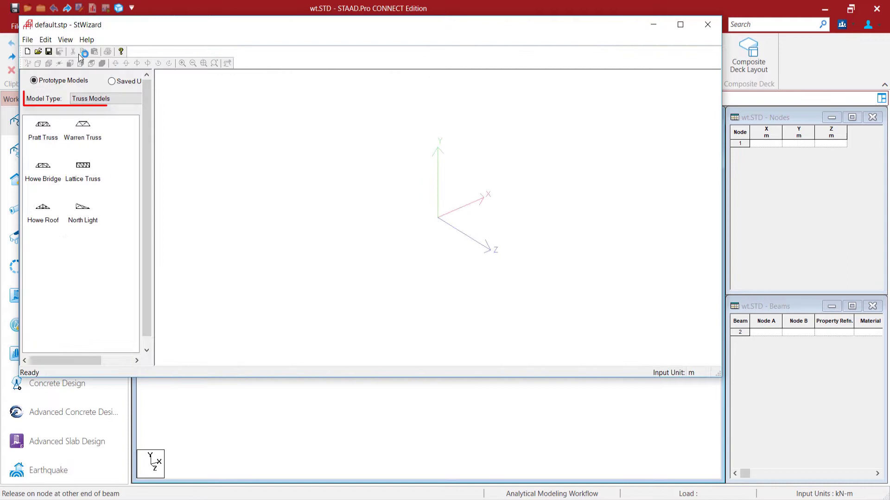
pyautogui.click(125, 102)
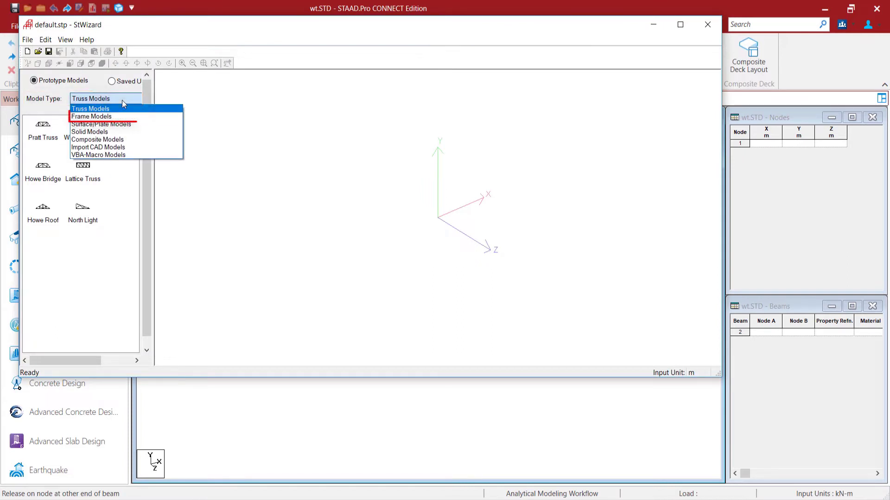
pyautogui.click(126, 116)
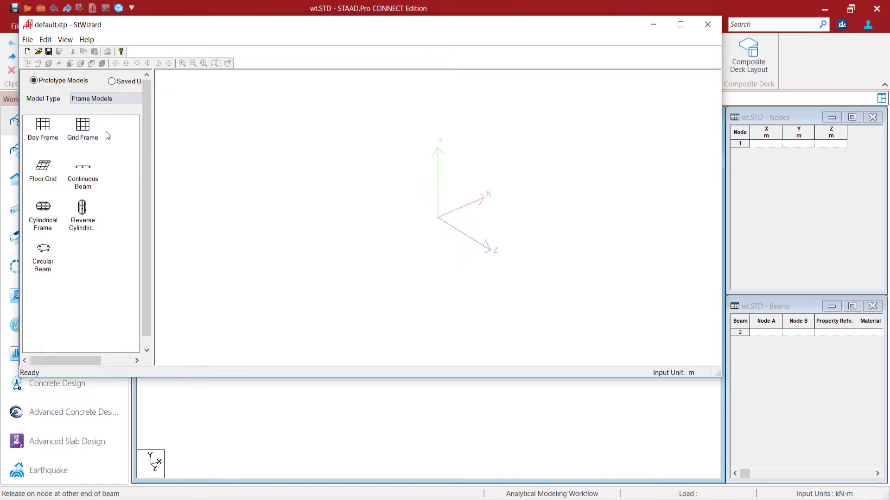
pyautogui.doubleClick(44, 132)
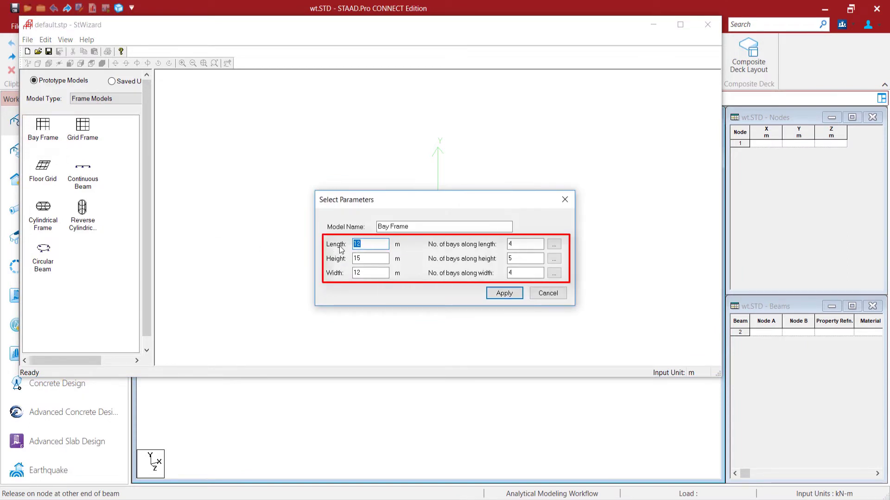
# Generate the bay frame with length 4 m in 1 bay, height 9 m in 3 bays and width 6 m in 2 bays
pyautogui.write('4')
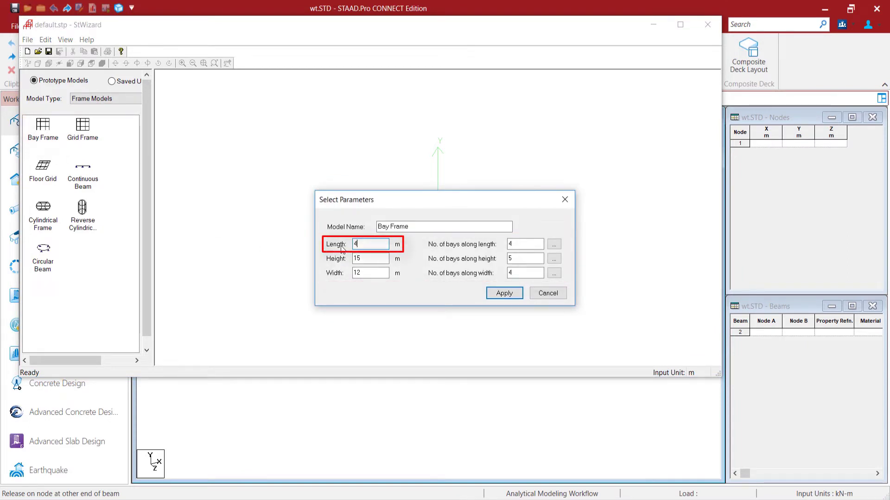
pyautogui.moveTo(532, 244); pyautogui.dragTo(504, 241)
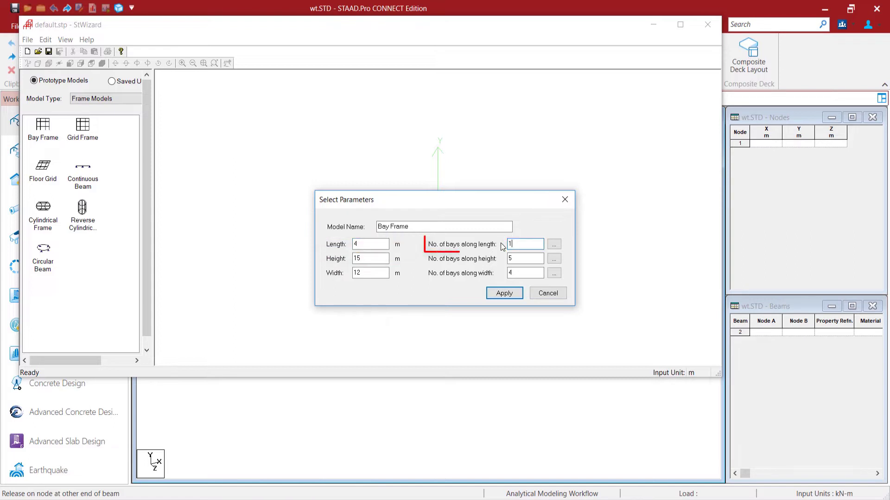
pyautogui.moveTo(381, 273); pyautogui.dragTo(332, 275)
pyautogui.write('6')
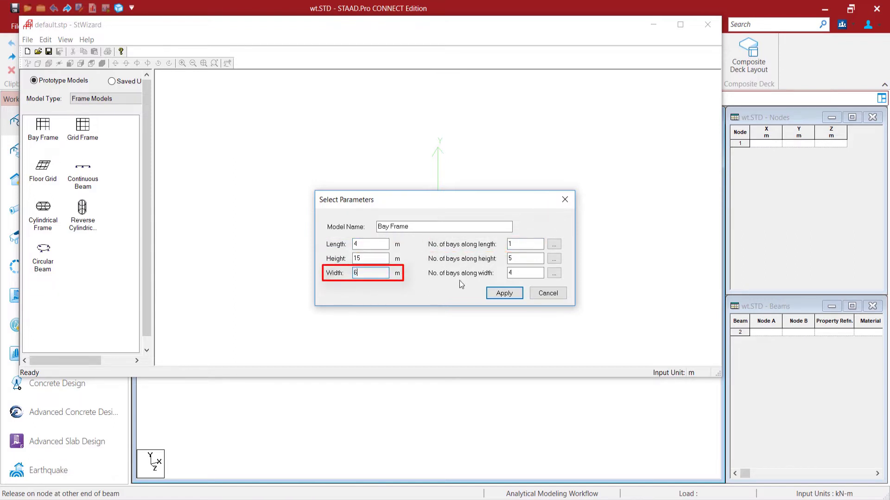
pyautogui.moveTo(538, 273); pyautogui.dragTo(508, 273)
pyautogui.write('2')
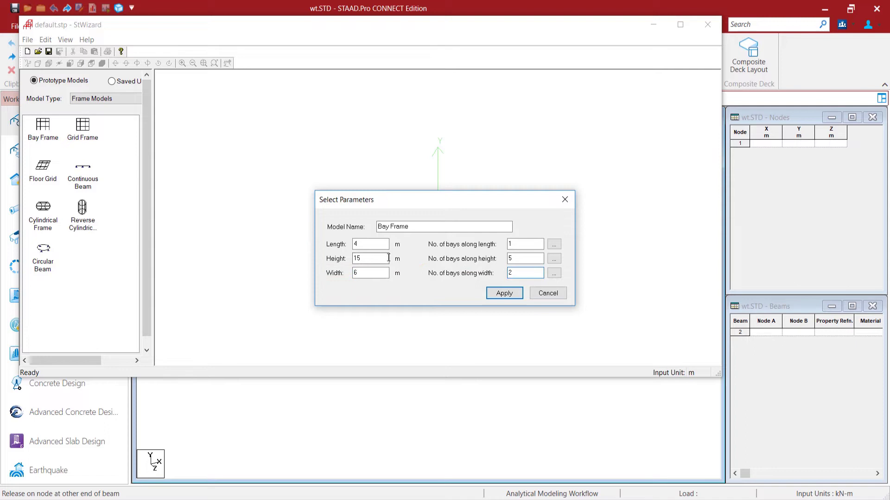
pyautogui.moveTo(381, 258); pyautogui.dragTo(346, 262)
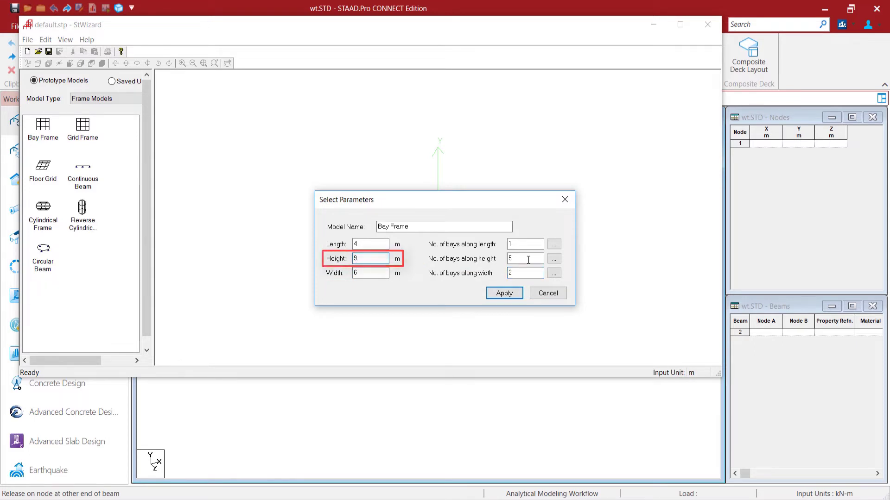
pyautogui.moveTo(528, 260); pyautogui.dragTo(508, 259)
pyautogui.write('3')
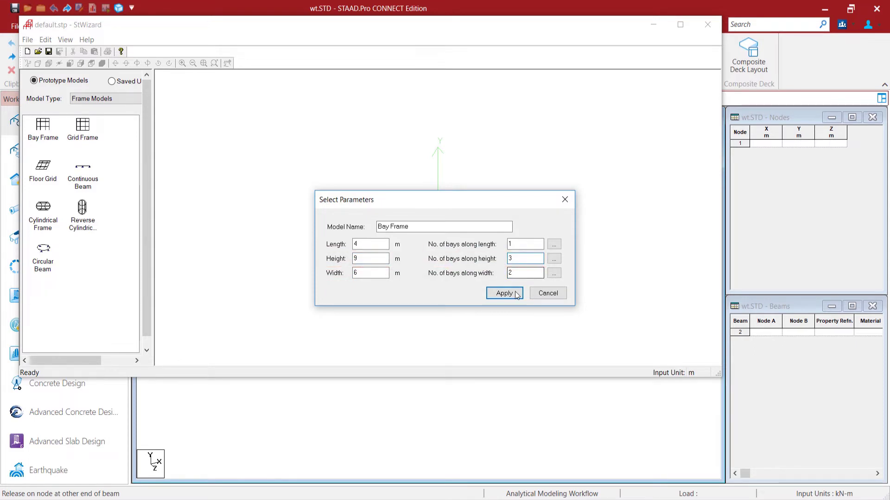
pyautogui.click(504, 294)
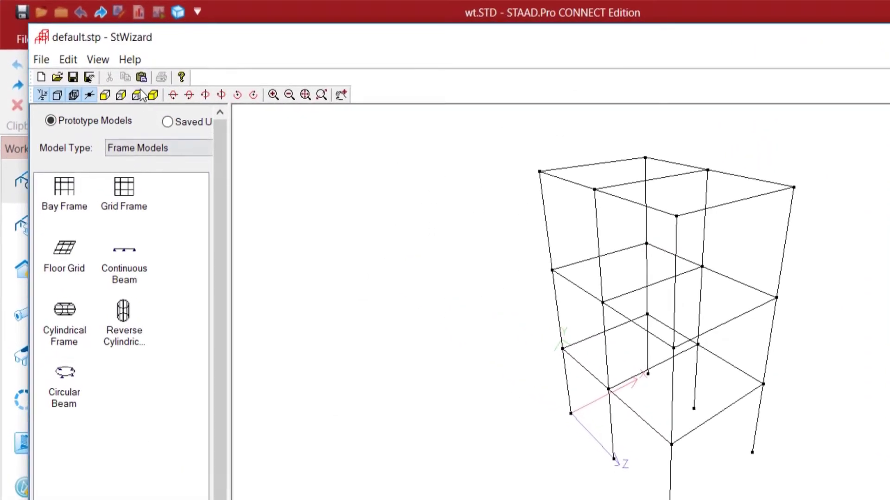
# Transfer the prototype frame into the structural model with X, Y and Z offsets of 0 m
pyautogui.click(143, 77)
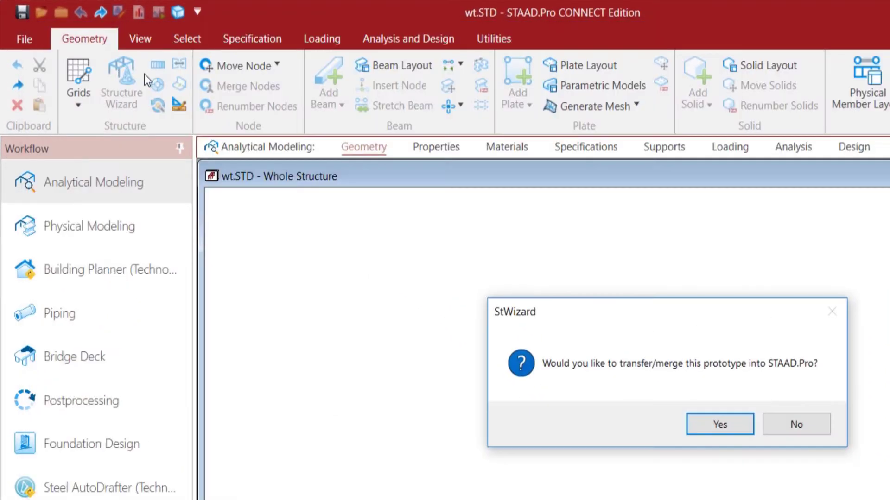
pyautogui.click(720, 424)
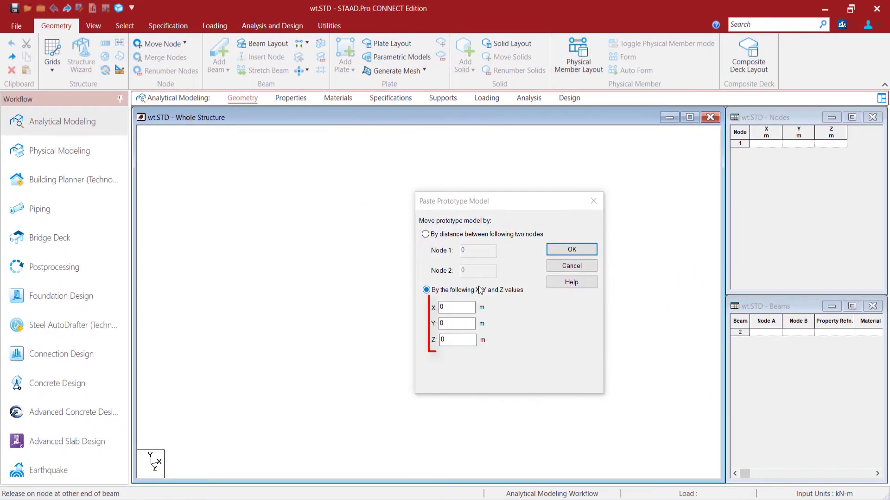
pyautogui.click(572, 250)
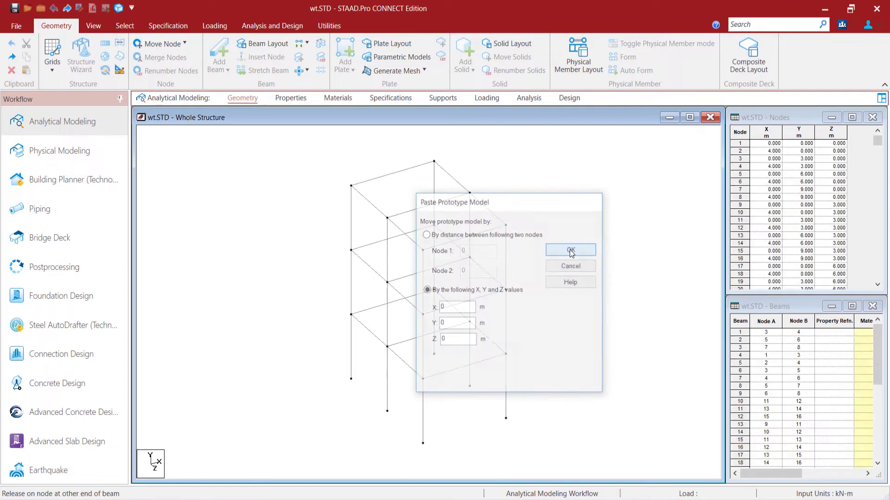
# Repeat the four top corner nodes of the frame once in the Y direction at 2 m spacing with linked steps
pyautogui.rightClick(582, 241)
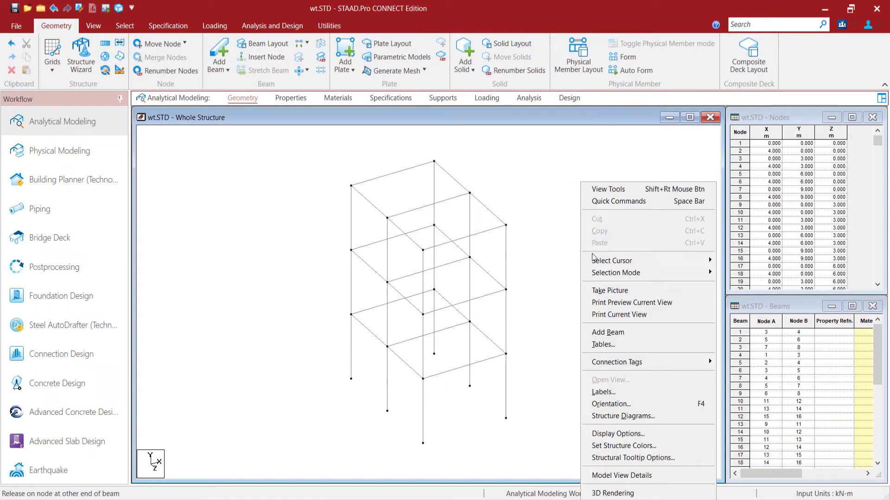
pyautogui.moveTo(706, 262)
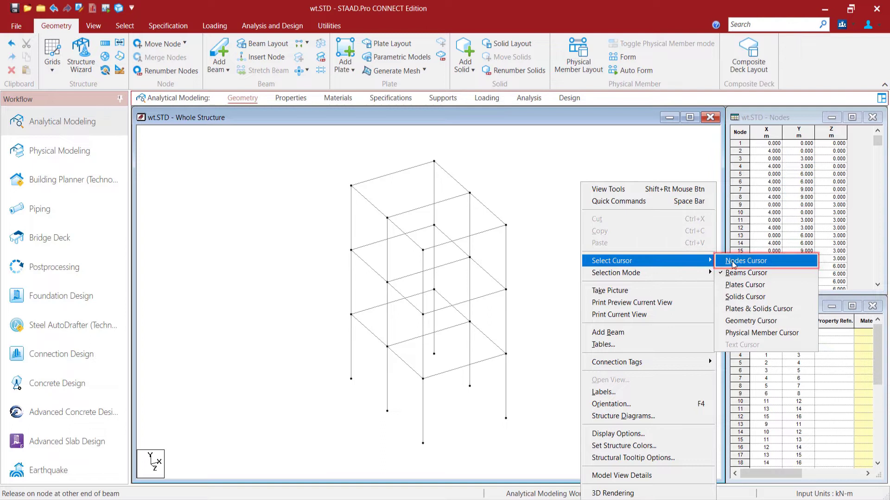
pyautogui.click(746, 261)
pyautogui.click(350, 185)
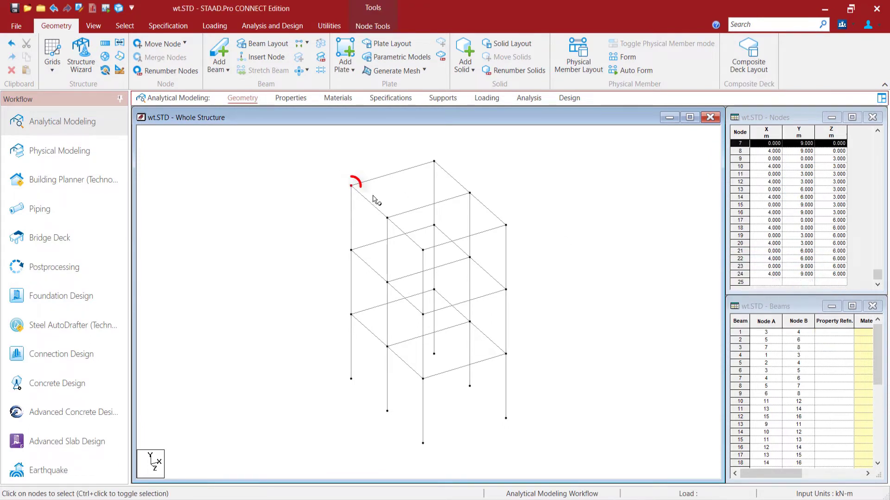
pyautogui.keyDown('ctrl'); pyautogui.click(434, 161); pyautogui.keyUp('ctrl')
pyautogui.keyDown('ctrl'); pyautogui.click(506, 225); pyautogui.keyUp('ctrl')
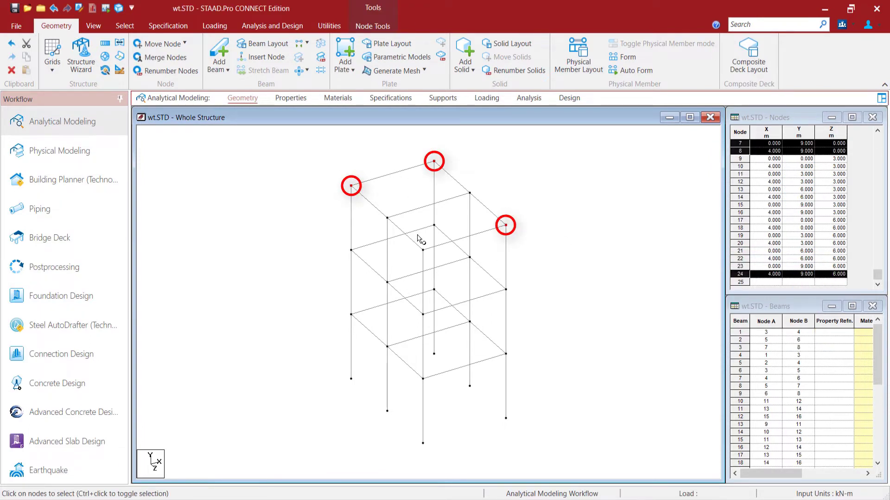
pyautogui.keyDown('ctrl'); pyautogui.click(423, 250); pyautogui.keyUp('ctrl')
pyautogui.click(105, 44)
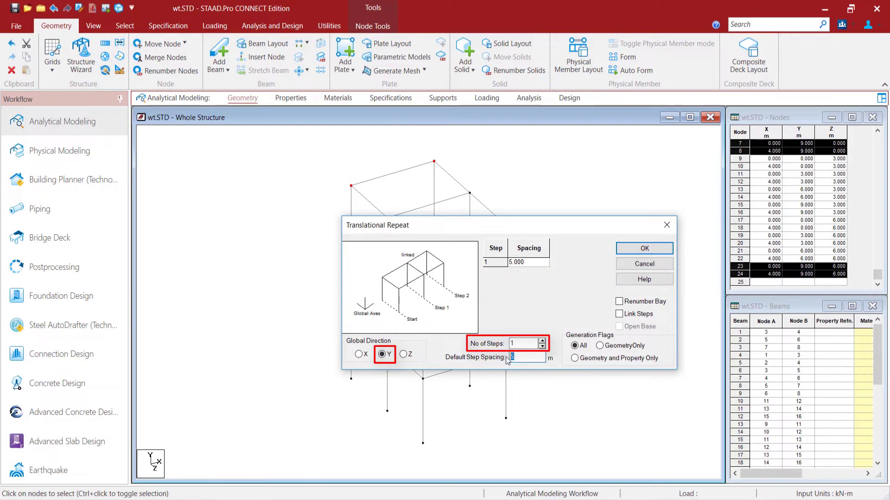
pyautogui.write('2')
pyautogui.click(620, 317)
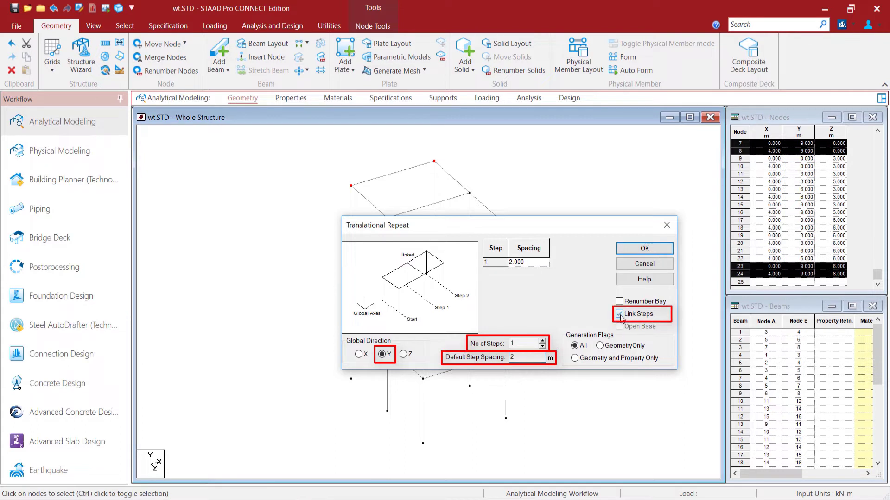
pyautogui.click(644, 248)
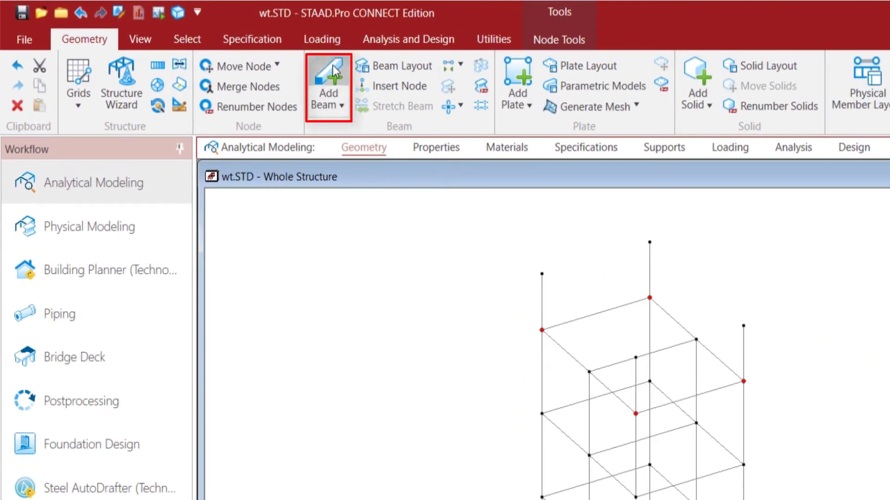
# Join the tops of the four new corner columns with beams and add four-node plates on the faces of the upper box
pyautogui.click(333, 66)
pyautogui.click(542, 274)
pyautogui.click(649, 243)
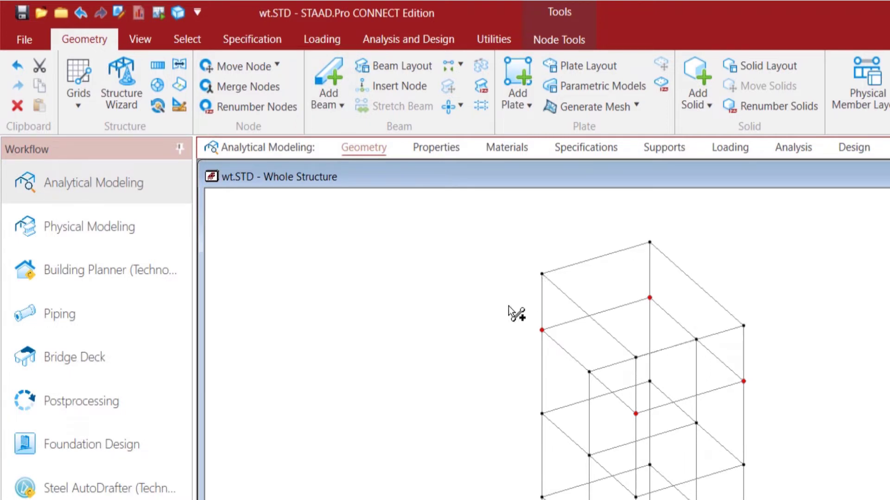
pyautogui.click(516, 81)
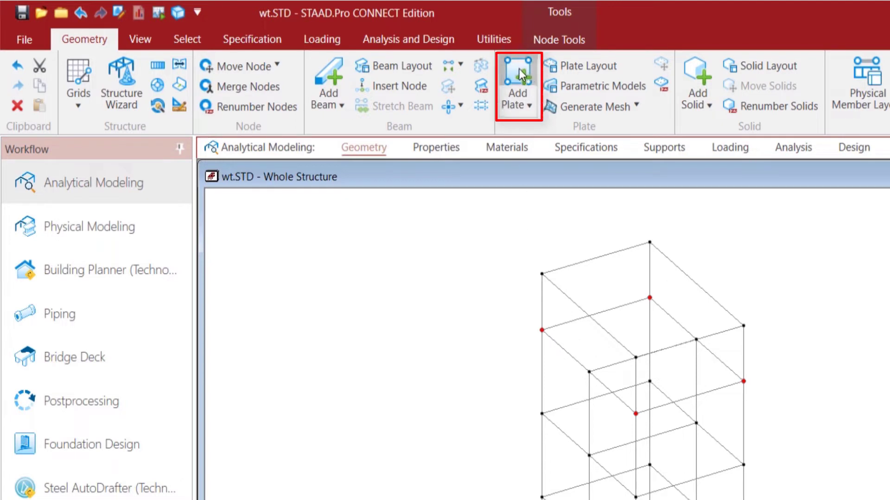
pyautogui.click(542, 330)
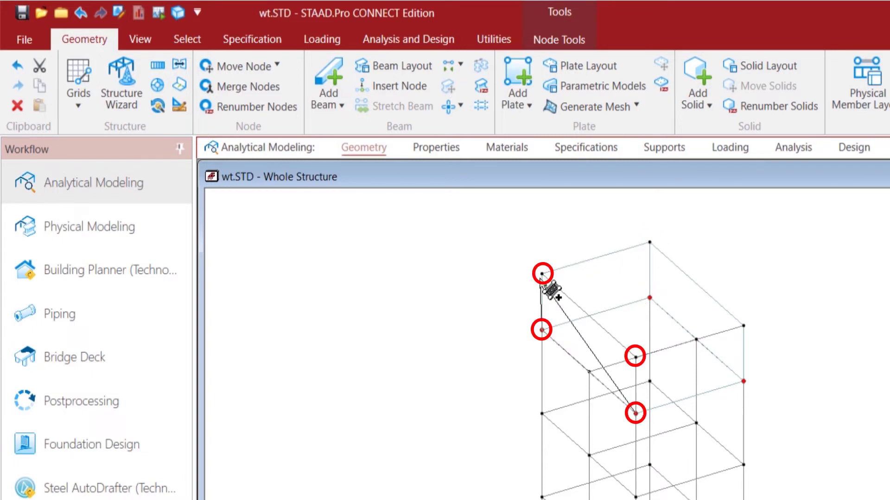
# Select the upper box's bottom and top horizontal plates from the front view, then restore the isometric view
pyautogui.rightClick(855, 370)
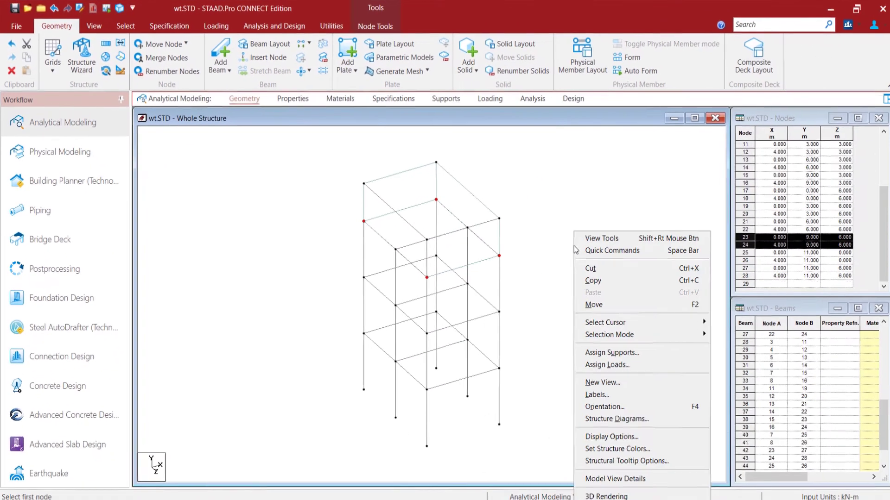
pyautogui.moveTo(600, 322)
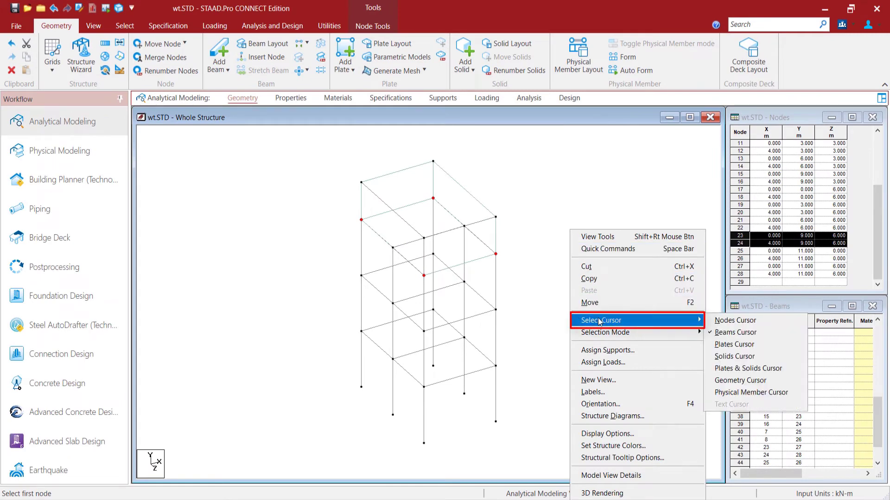
pyautogui.click(733, 347)
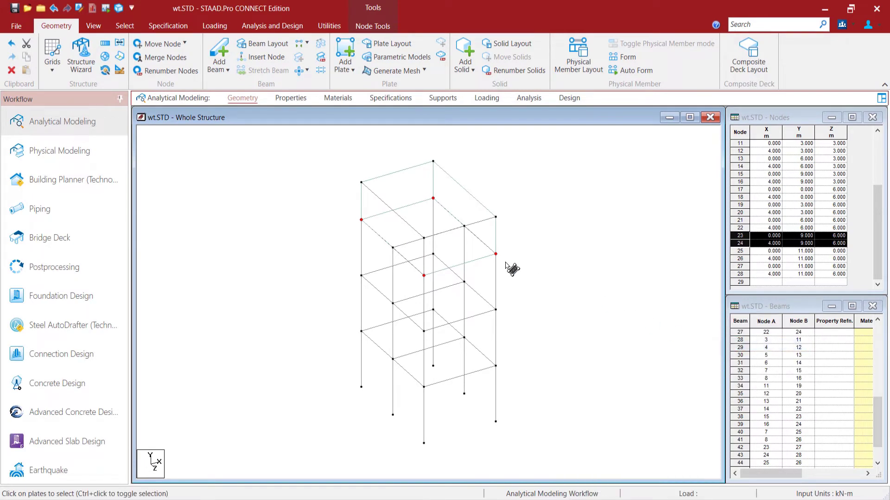
pyautogui.click(92, 25)
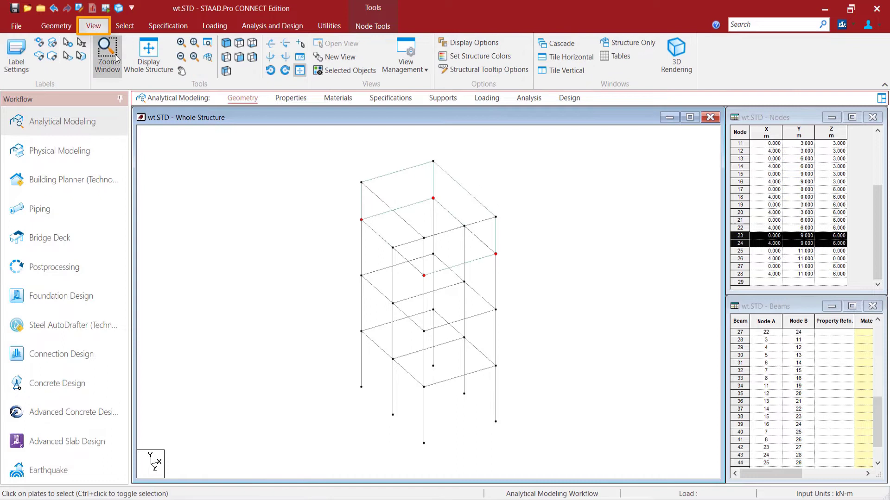
pyautogui.click(238, 57)
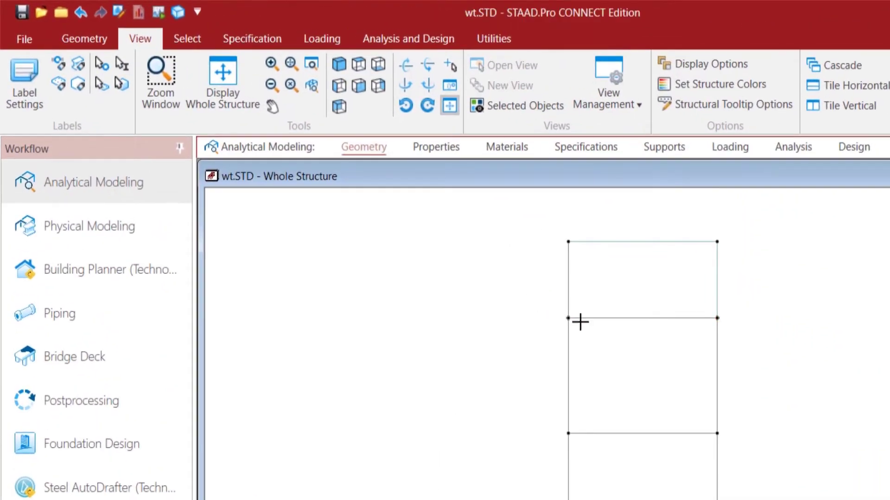
pyautogui.click(713, 318)
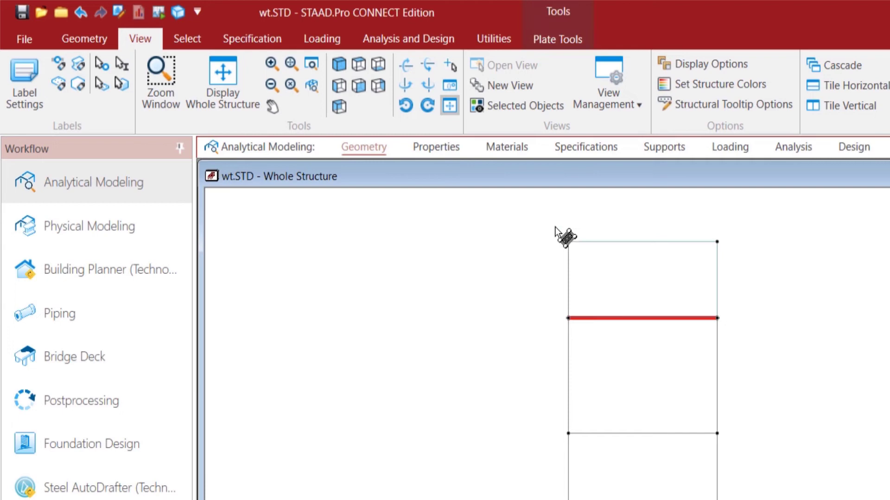
pyautogui.keyDown('ctrl'); pyautogui.click(745, 246); pyautogui.keyUp('ctrl')
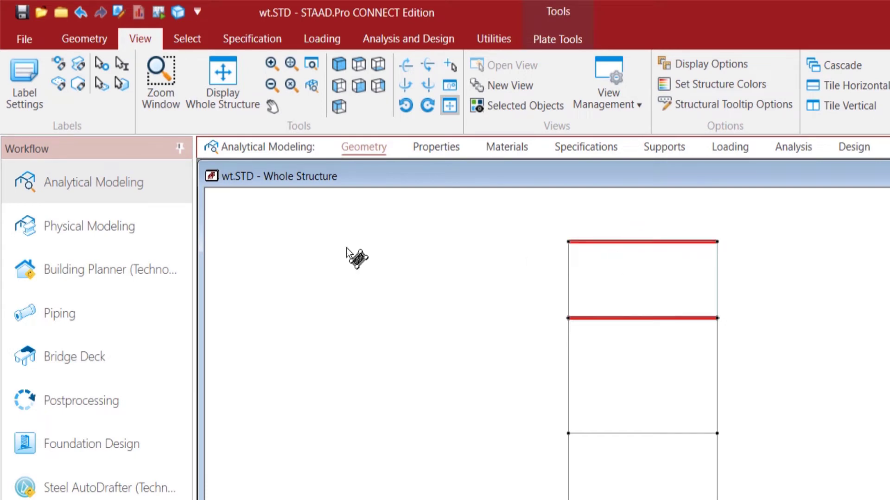
pyautogui.click(339, 65)
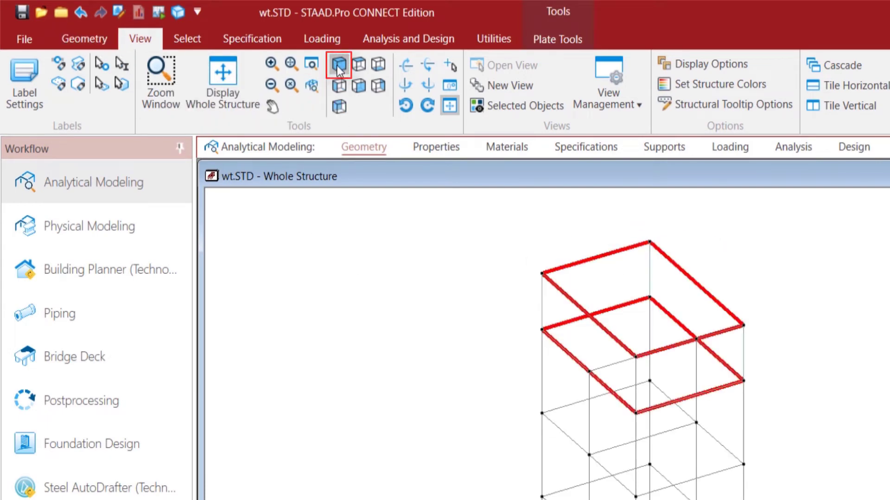
# Generate a quadrilateral mesh on the selected horizontal plates with divisions AB 8, BC 12, CD 8 and DA 12
pyautogui.click(88, 39)
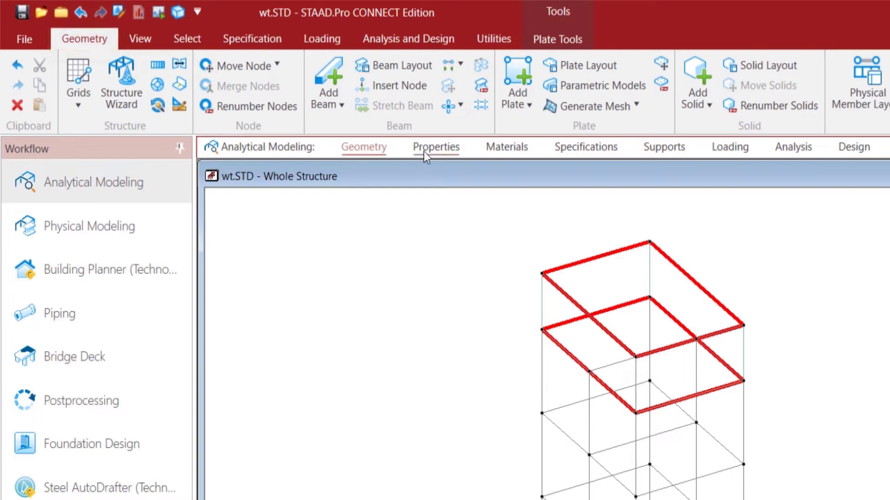
pyautogui.click(637, 103)
pyautogui.click(625, 135)
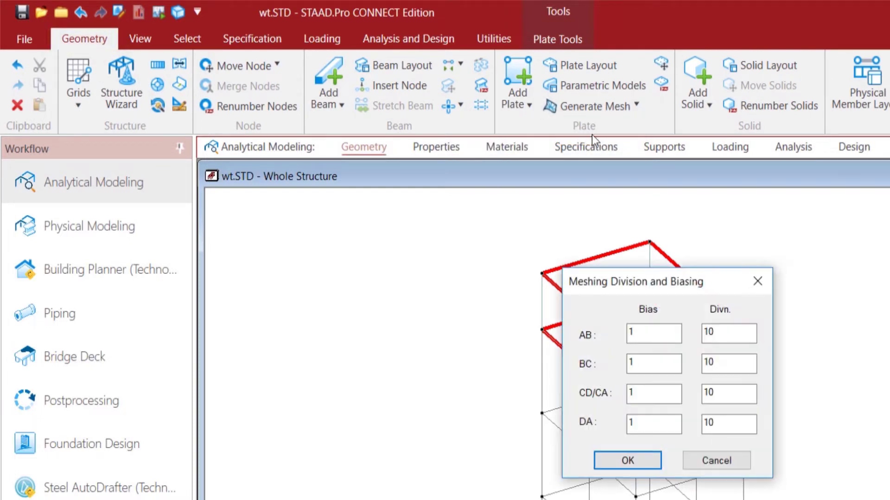
pyautogui.doubleClick(728, 337)
pyautogui.write('8')
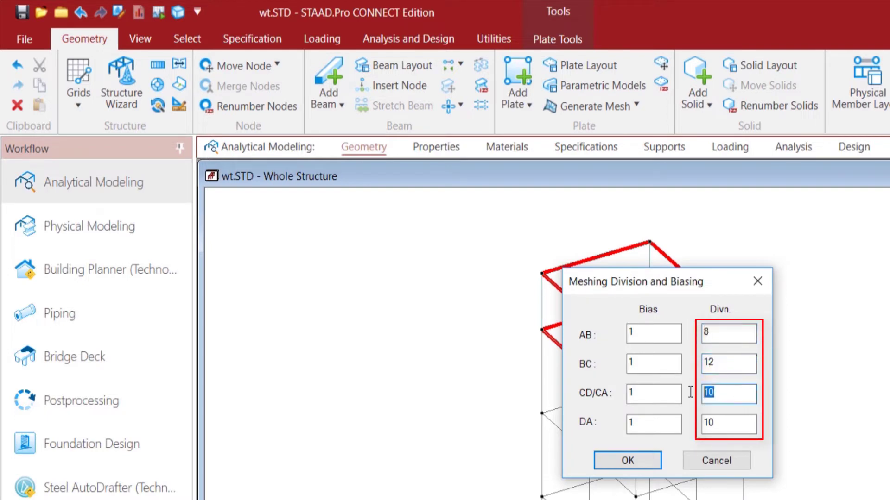
pyautogui.write('12')
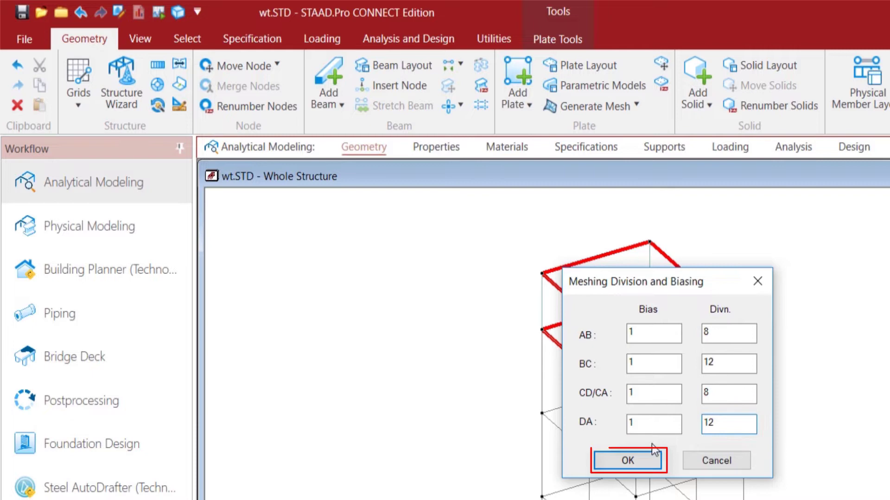
pyautogui.click(645, 460)
pyautogui.click(666, 399)
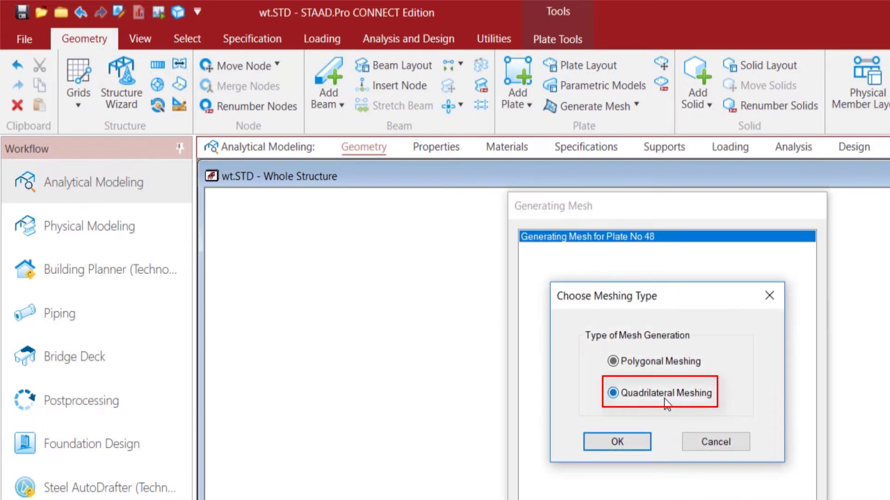
pyautogui.click(628, 449)
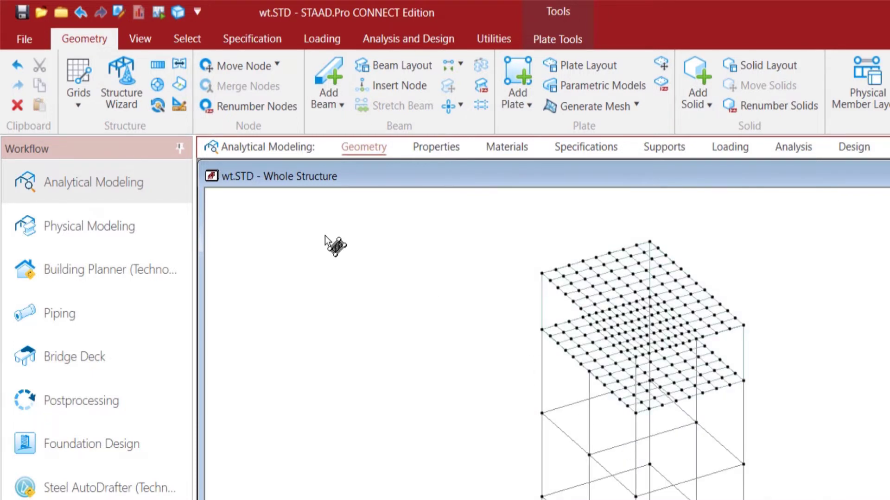
# Select the upper box's two long side wall plates from the front view, then restore the isometric view
pyautogui.click(140, 38)
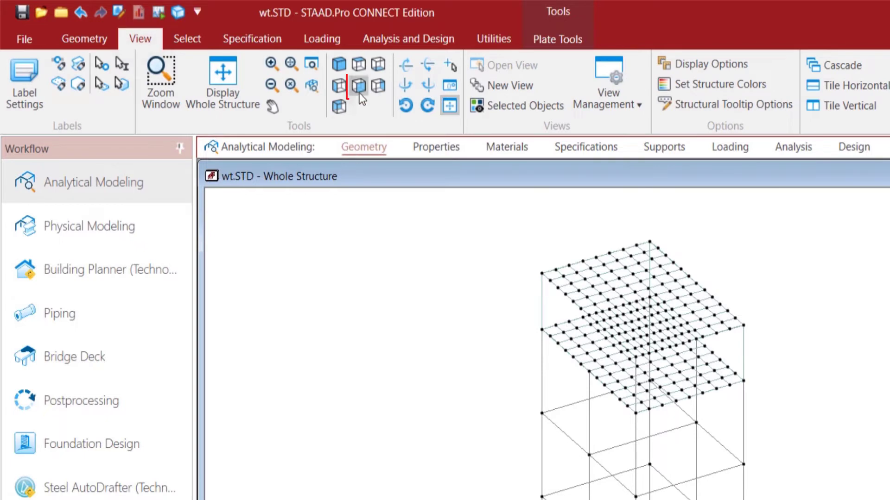
pyautogui.click(358, 88)
pyautogui.moveTo(557, 227); pyautogui.dragTo(570, 325)
pyautogui.keyDown('ctrl'); pyautogui.moveTo(709, 226); pyautogui.dragTo(728, 324); pyautogui.keyUp('ctrl')
pyautogui.click(339, 64)
# Generate a quadrilateral mesh on the selected long side walls with 12 divisions lengthwise and 4 over the height
pyautogui.click(84, 39)
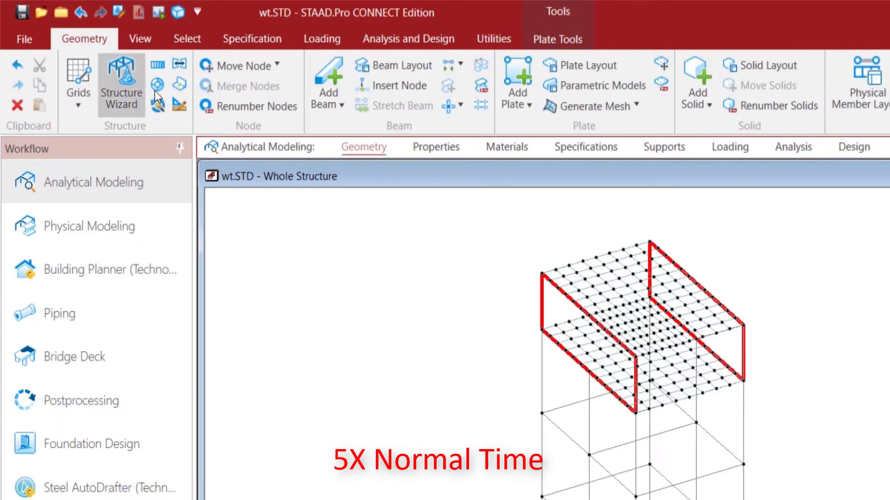
pyautogui.click(603, 106)
pyautogui.click(610, 133)
pyautogui.write('12')
pyautogui.press('Tab')
pyautogui.press('Tab')
pyautogui.write('4')
pyautogui.click(628, 459)
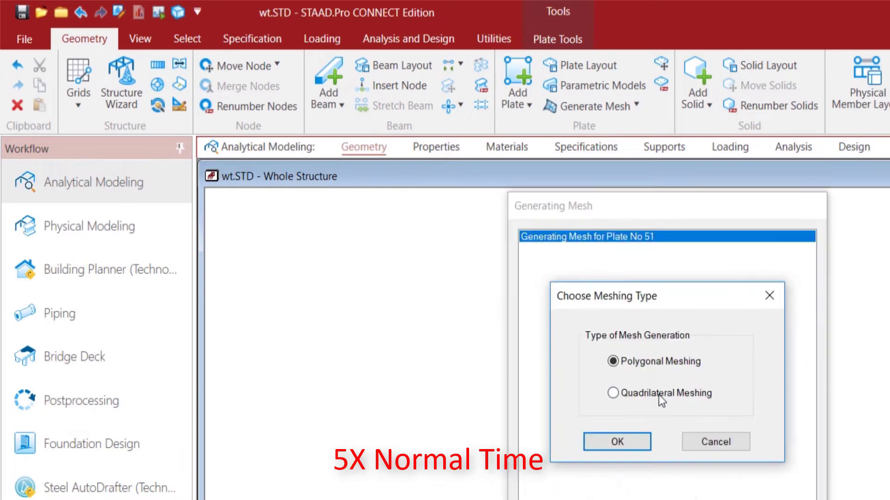
pyautogui.click(618, 440)
# Select the upper box's two short end wall plates from the side view, then restore the isometric view
pyautogui.click(140, 38)
pyautogui.click(358, 64)
pyautogui.moveTo(521, 225); pyautogui.dragTo(533, 324)
pyautogui.keyDown('ctrl'); pyautogui.moveTo(748, 221); pyautogui.dragTo(780, 328); pyautogui.keyUp('ctrl')
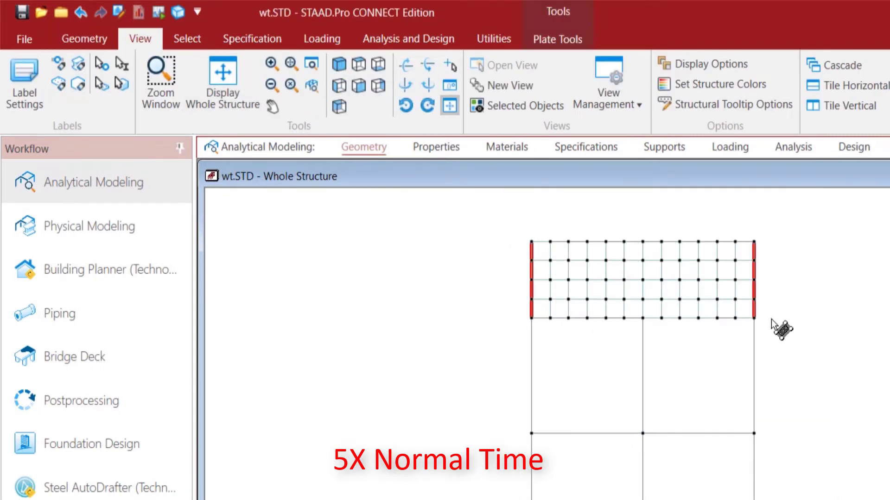
pyautogui.click(339, 64)
# Generate a quadrilateral mesh on the selected short end walls with 8 divisions across the width and 4 over the height
pyautogui.click(84, 38)
pyautogui.click(603, 106)
pyautogui.click(610, 132)
pyautogui.doubleClick(706, 332)
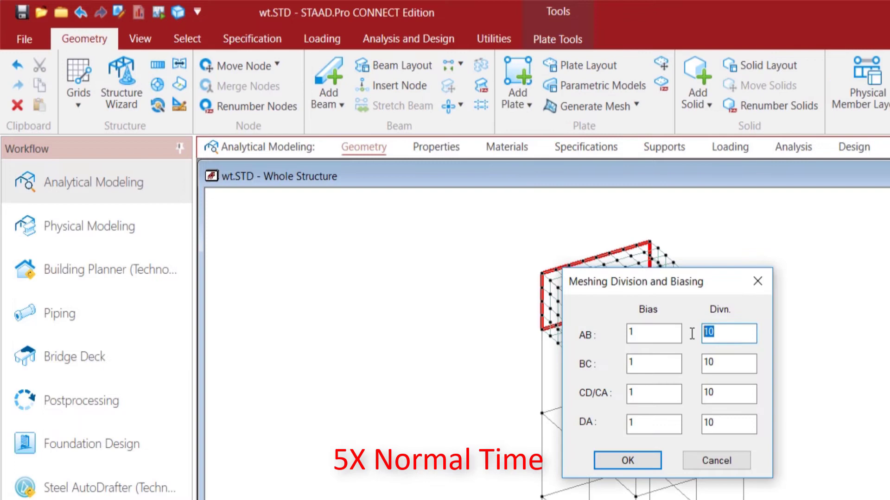
pyautogui.write('8')
pyautogui.press('Tab')
pyautogui.write('4')
pyautogui.doubleClick(706, 393)
pyautogui.click(627, 461)
pyautogui.click(622, 442)
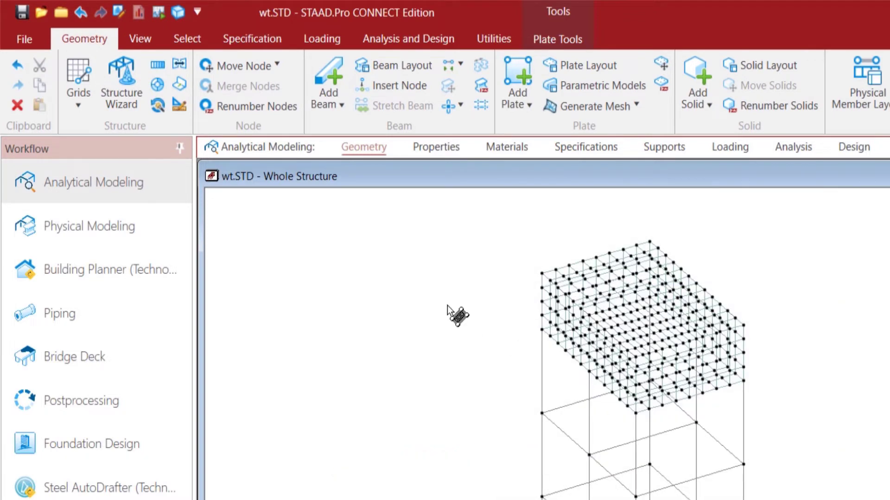
# Select the beams along the upper box's top and vertical edges in the front view, delete them, and restore the isometric view
pyautogui.click(127, 41)
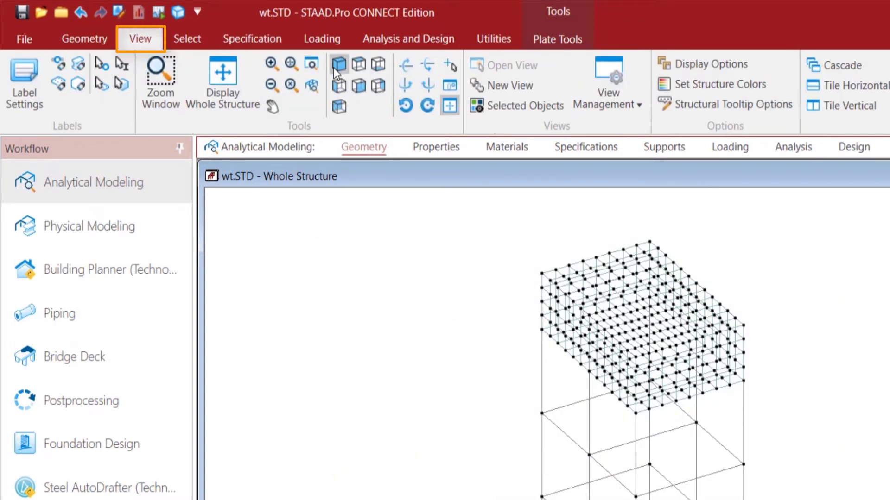
pyautogui.click(365, 89)
pyautogui.rightClick(827, 275)
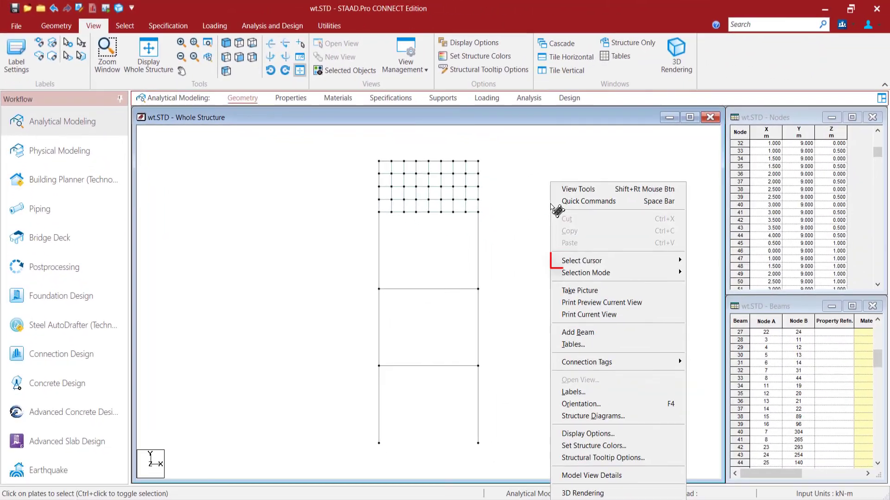
pyautogui.moveTo(602, 261)
pyautogui.click(709, 274)
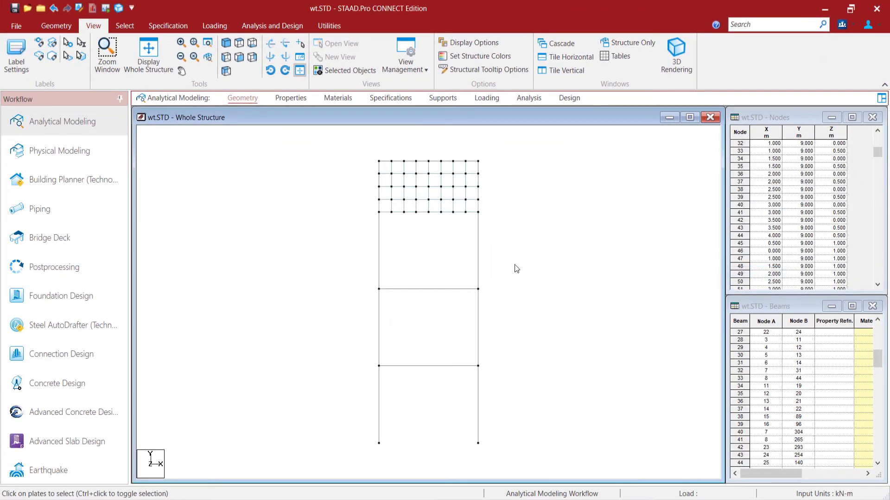
pyautogui.click(378, 154)
pyautogui.keyDown('ctrl'); pyautogui.click(477, 161); pyautogui.keyUp('ctrl')
pyautogui.keyDown('ctrl'); pyautogui.click(478, 186); pyautogui.keyUp('ctrl')
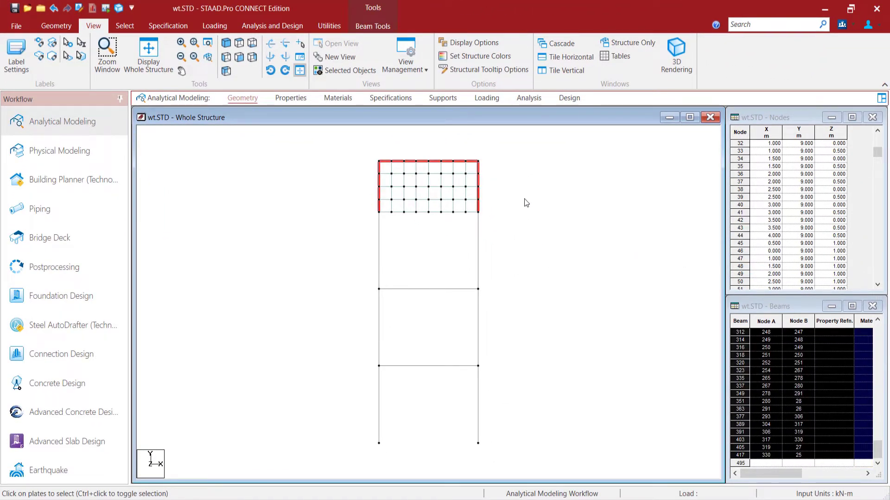
pyautogui.press('Delete')
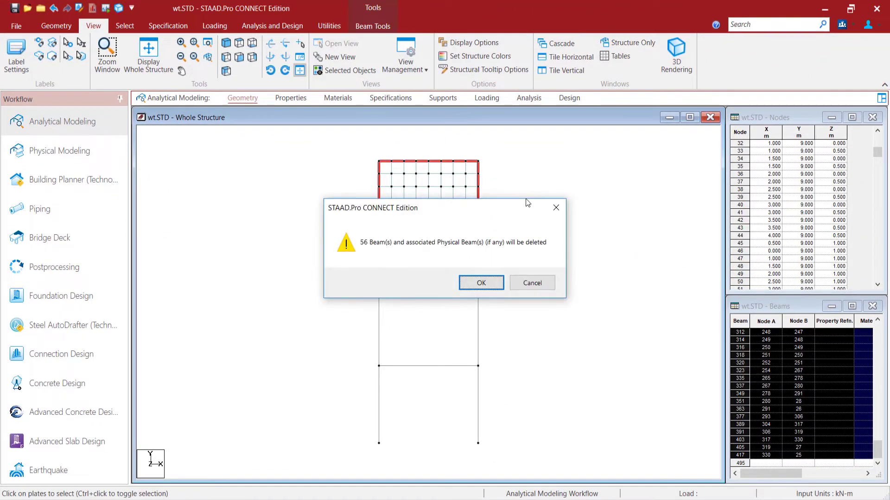
pyautogui.click(481, 283)
pyautogui.click(227, 45)
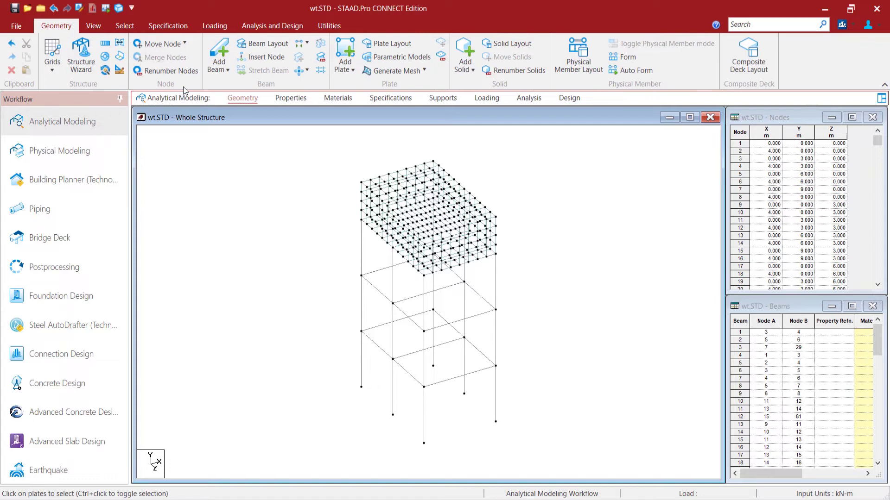
# Select all beams parallel to the X and Z axes
pyautogui.click(124, 25)
pyautogui.click(461, 43)
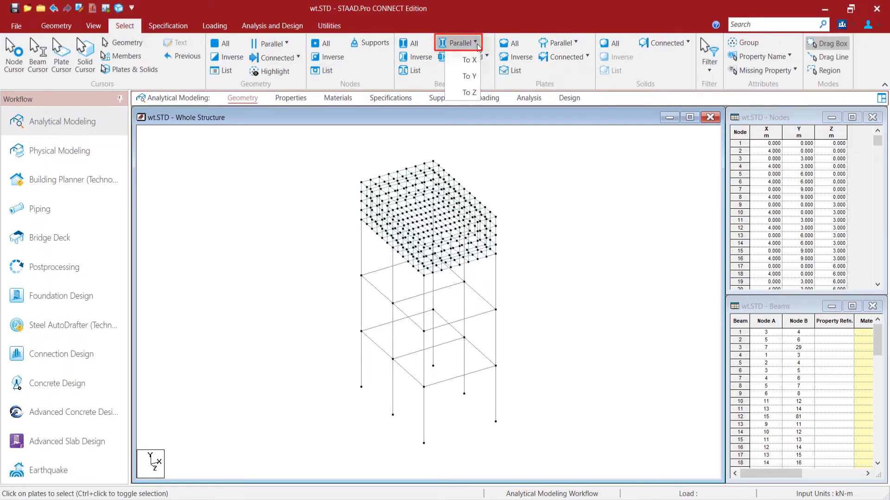
pyautogui.click(465, 58)
pyautogui.click(475, 42)
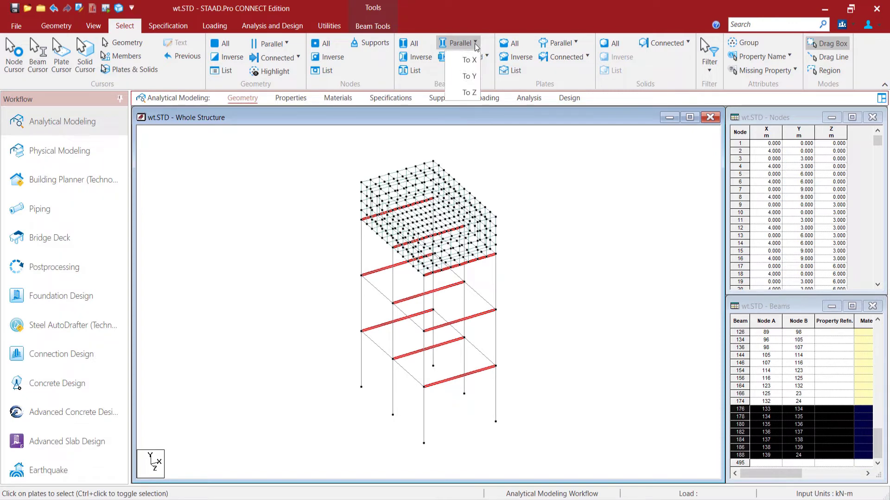
pyautogui.click(473, 93)
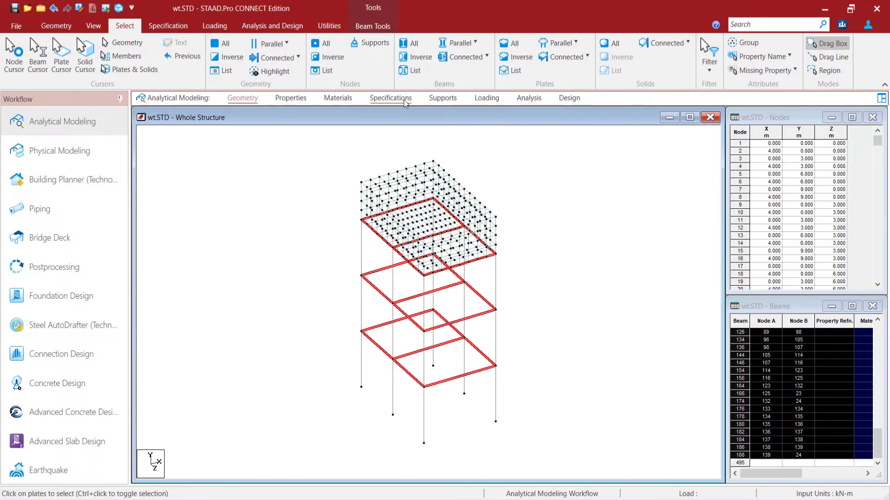
# Define a concrete rectangular section with YD 0.45 m and ZD 0.3 m, assign it to the selected beams, and clear the selection
pyautogui.click(301, 99)
pyautogui.click(848, 376)
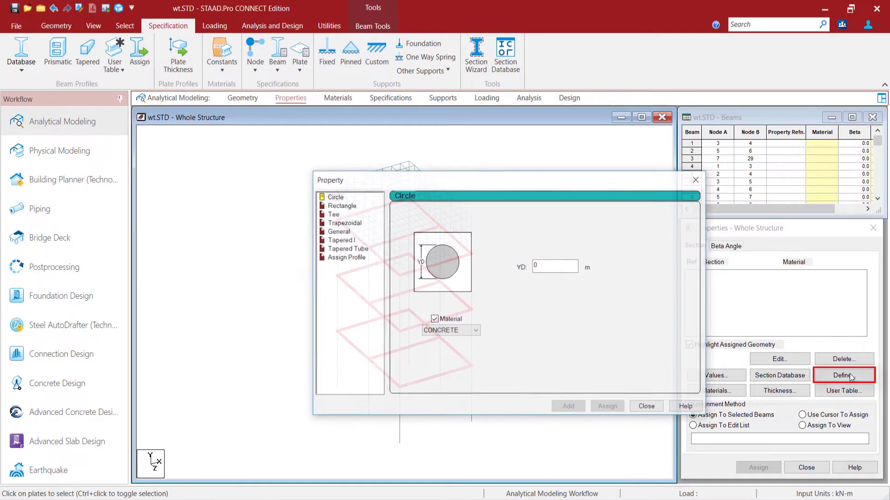
pyautogui.click(343, 206)
pyautogui.click(558, 261)
pyautogui.write('.45')
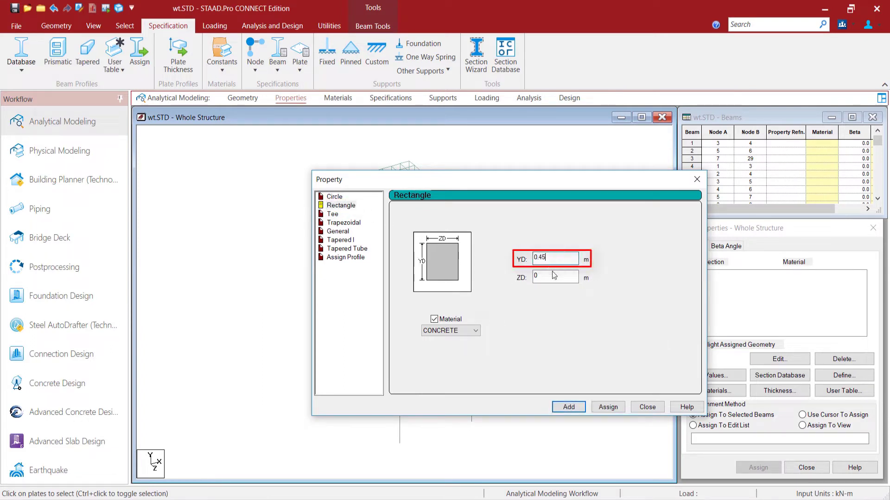
pyautogui.click(553, 277)
pyautogui.write('.3')
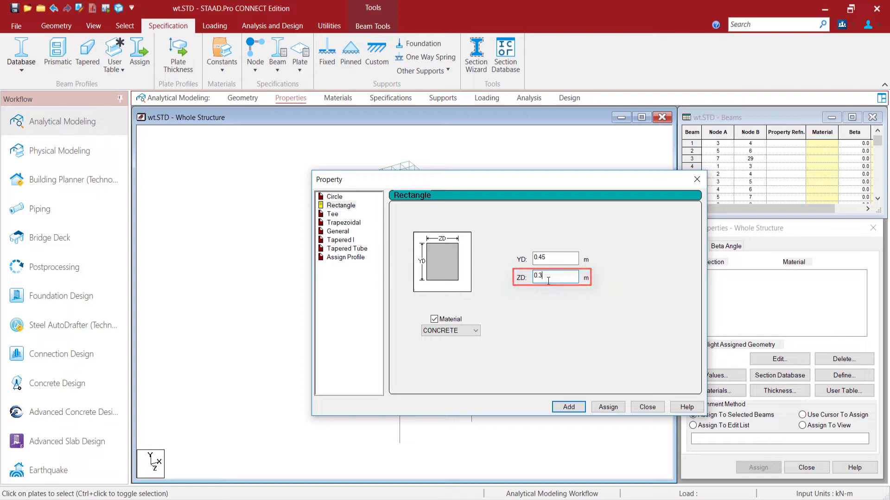
pyautogui.click(607, 406)
pyautogui.click(647, 407)
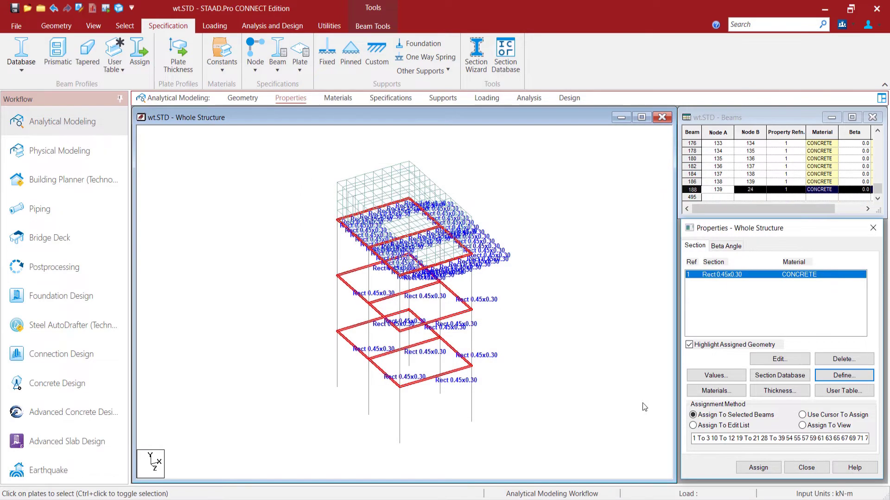
pyautogui.click(624, 316)
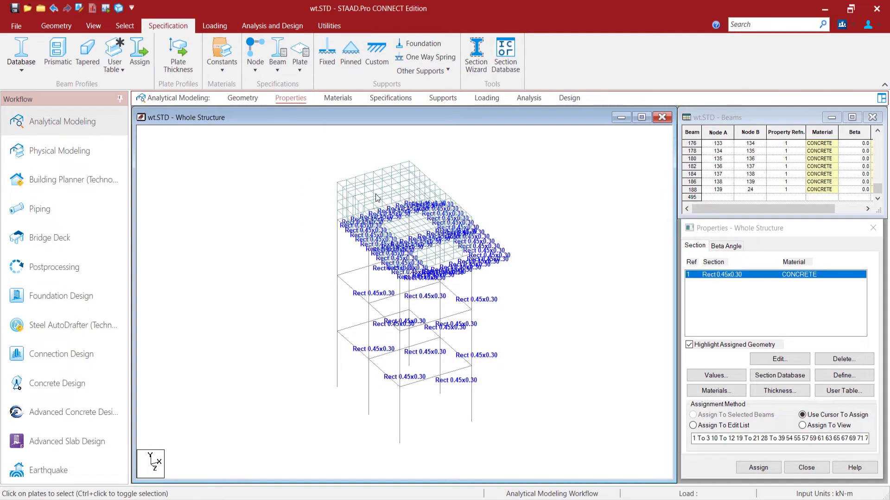
# Select all columns parallel to Y and assign them a concrete rectangular section with YD 0.5 m and ZD 0.5 m
pyautogui.click(131, 28)
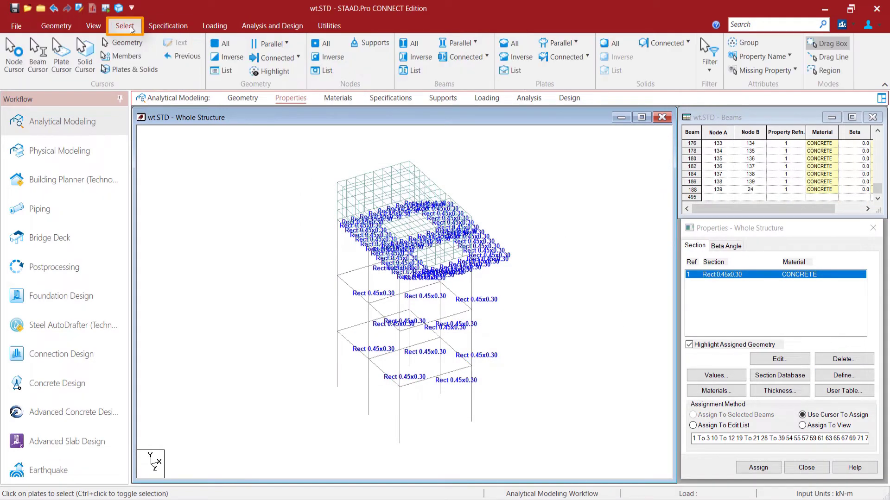
pyautogui.click(474, 43)
pyautogui.click(466, 65)
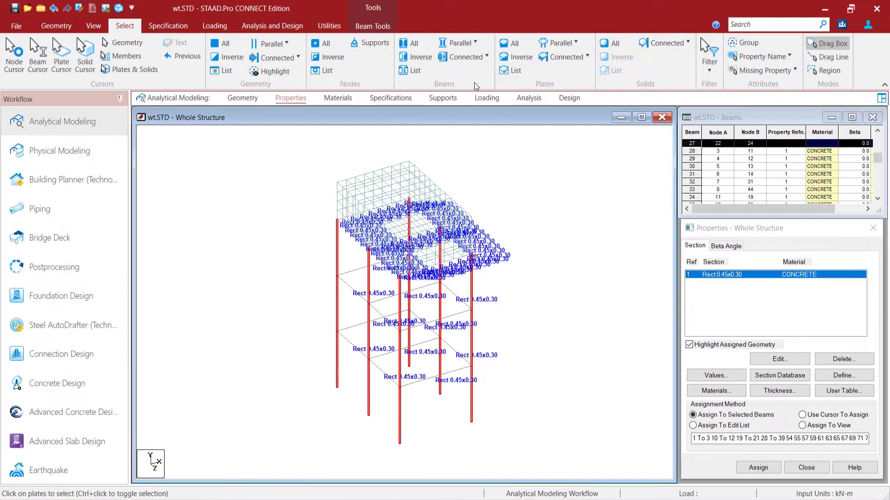
pyautogui.click(843, 375)
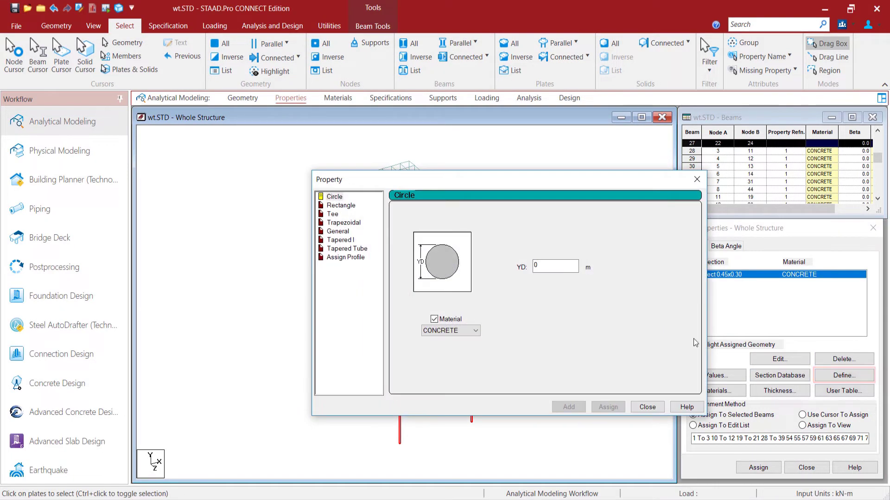
pyautogui.click(341, 206)
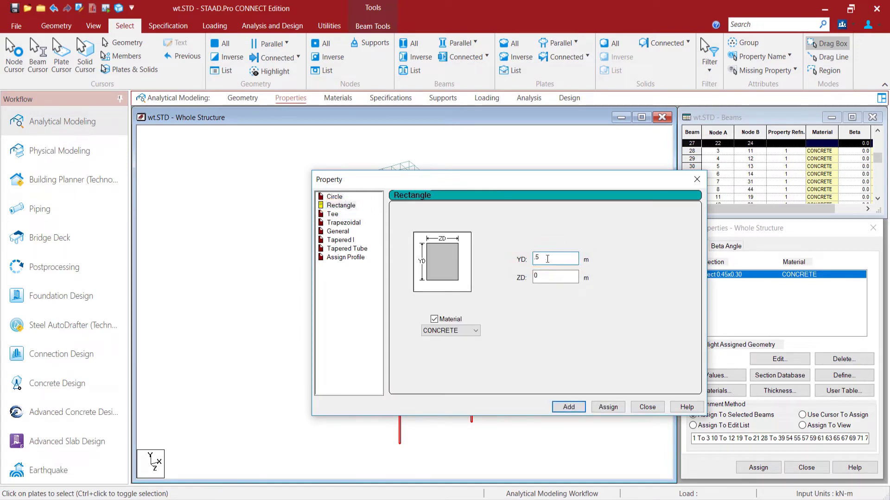
pyautogui.click(545, 277)
pyautogui.press('BackSpace')
pyautogui.write('.5')
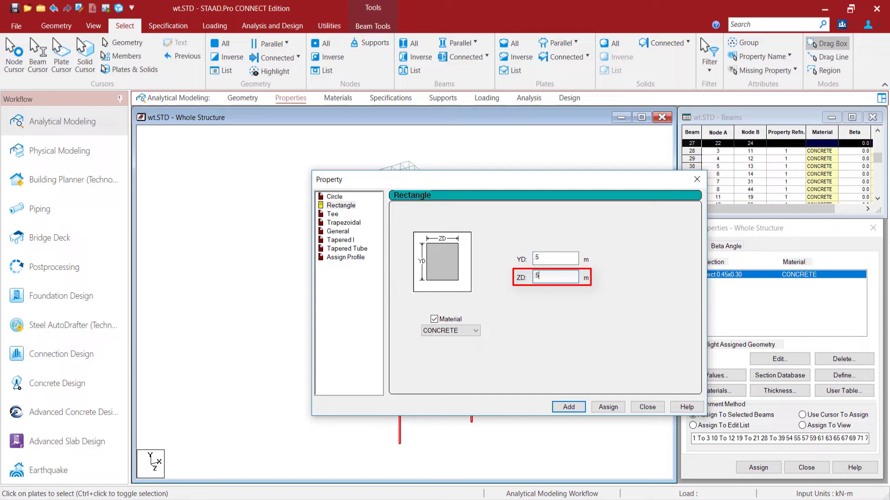
pyautogui.click(607, 407)
pyautogui.click(648, 407)
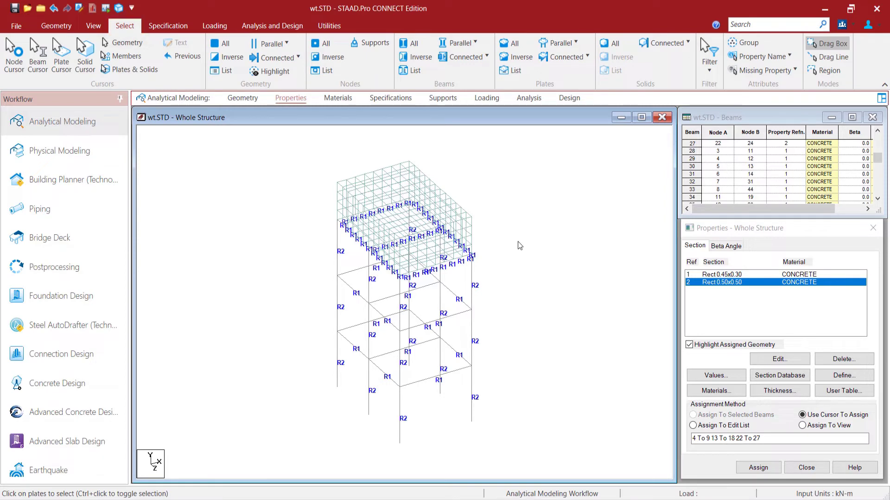
# Select all plates and assign them a concrete plate thickness of 0.18 m at all four nodes
pyautogui.click(514, 44)
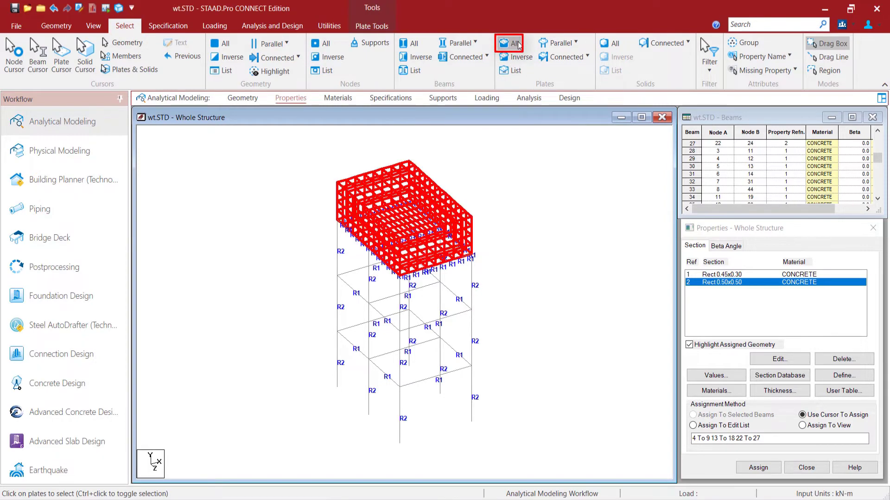
pyautogui.click(779, 391)
pyautogui.doubleClick(557, 249)
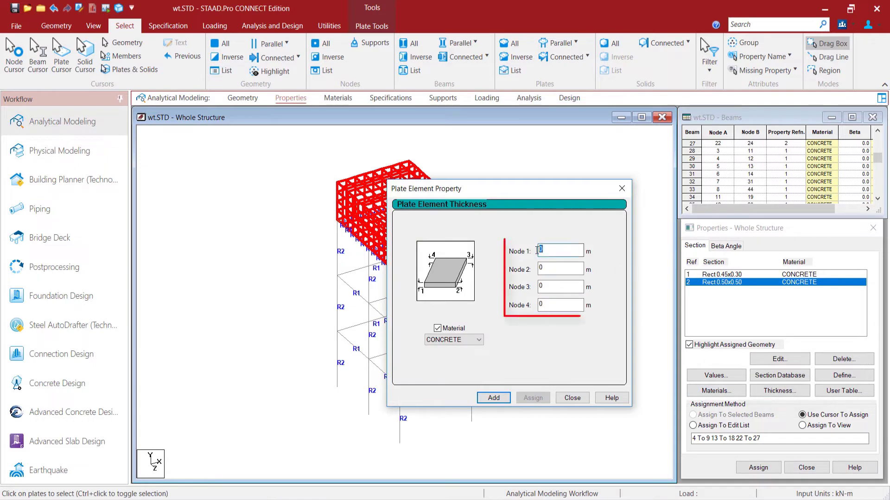
pyautogui.write('.18')
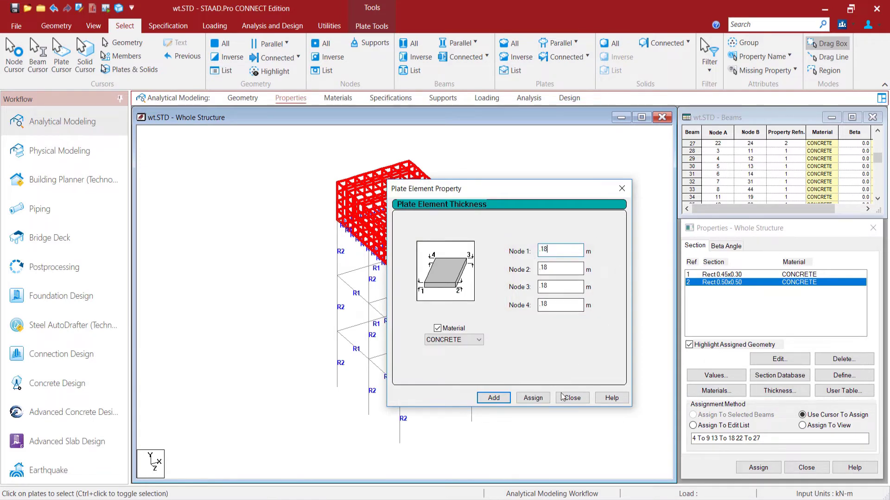
pyautogui.click(533, 397)
pyautogui.click(572, 398)
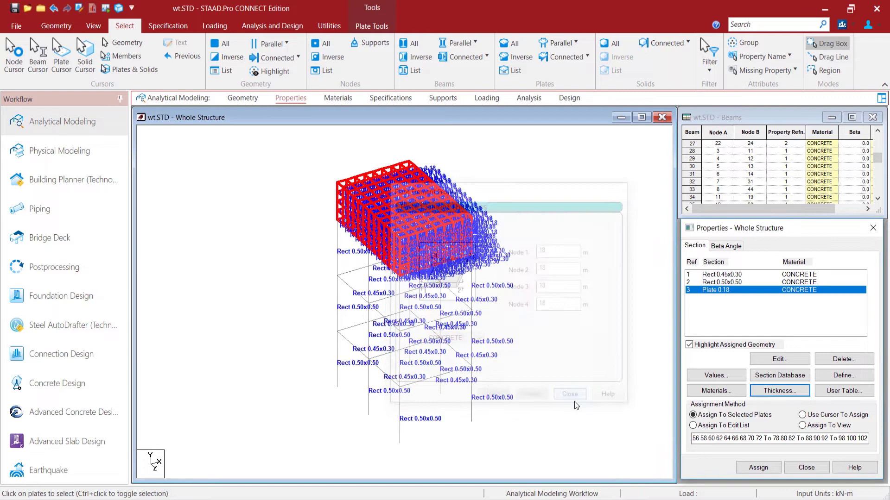
# Show the structure in front view and create a fixed support definition
pyautogui.click(442, 98)
pyautogui.click(93, 25)
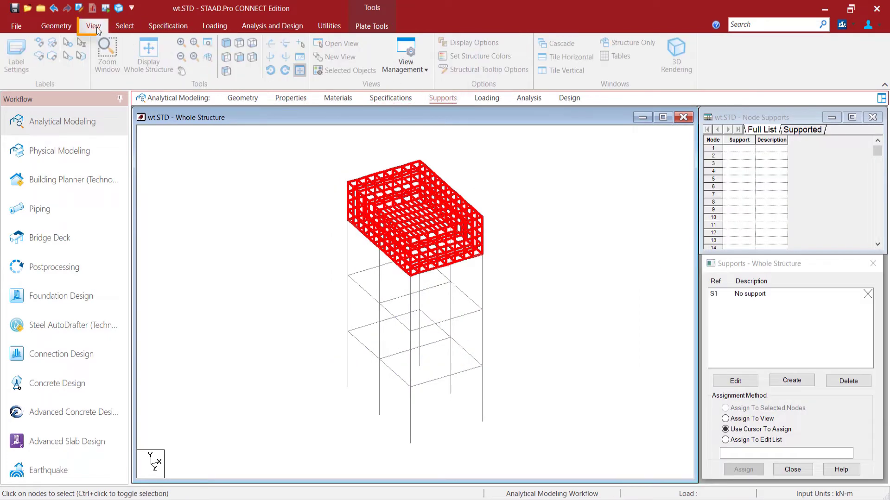
pyautogui.click(239, 57)
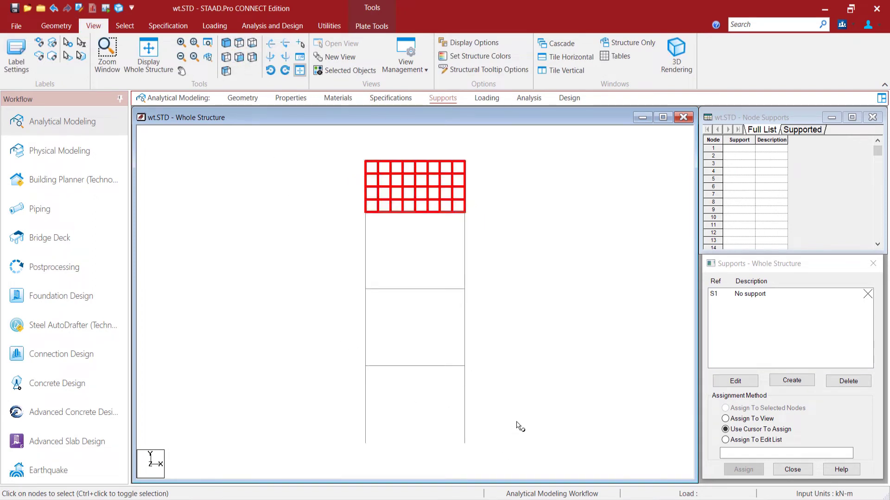
pyautogui.click(792, 381)
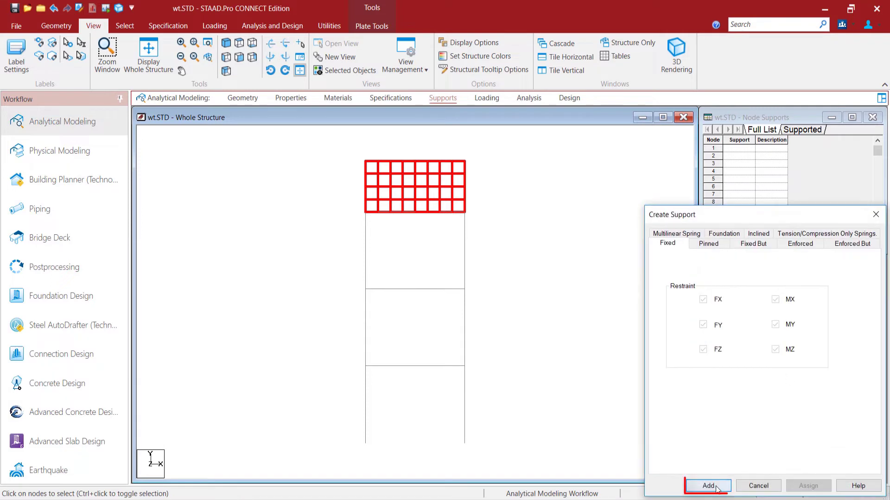
pyautogui.click(708, 485)
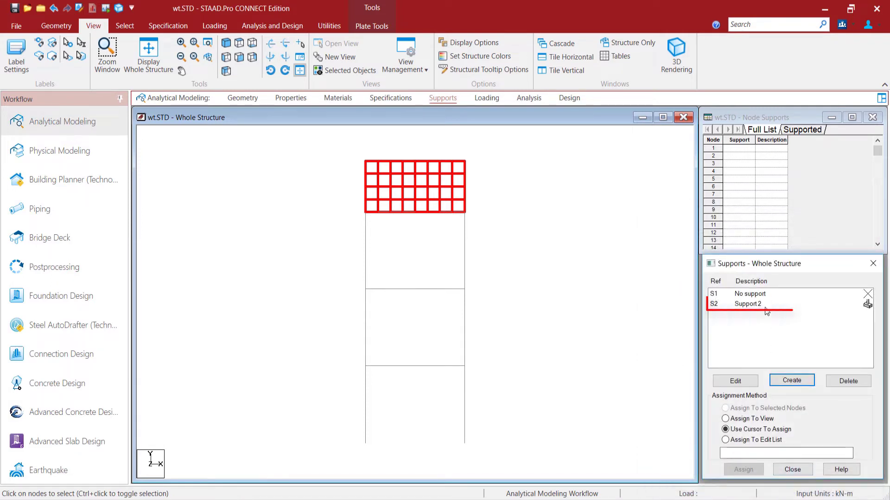
# Assign the fixed support to all column base nodes
pyautogui.click(765, 306)
pyautogui.click(481, 438)
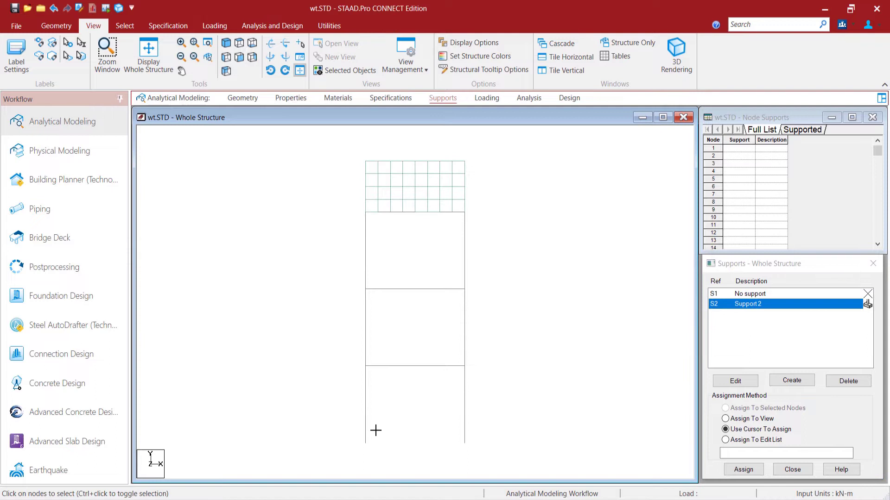
pyautogui.moveTo(346, 428); pyautogui.dragTo(470, 457)
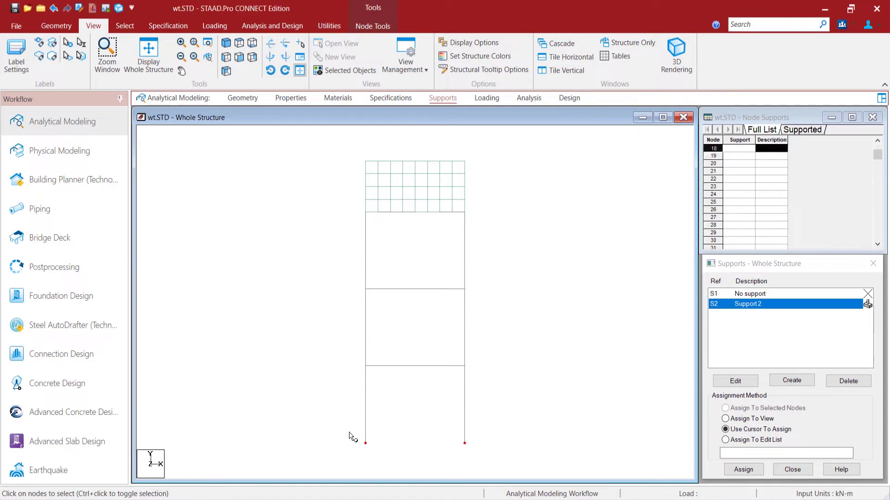
pyautogui.click(743, 471)
pyautogui.click(797, 406)
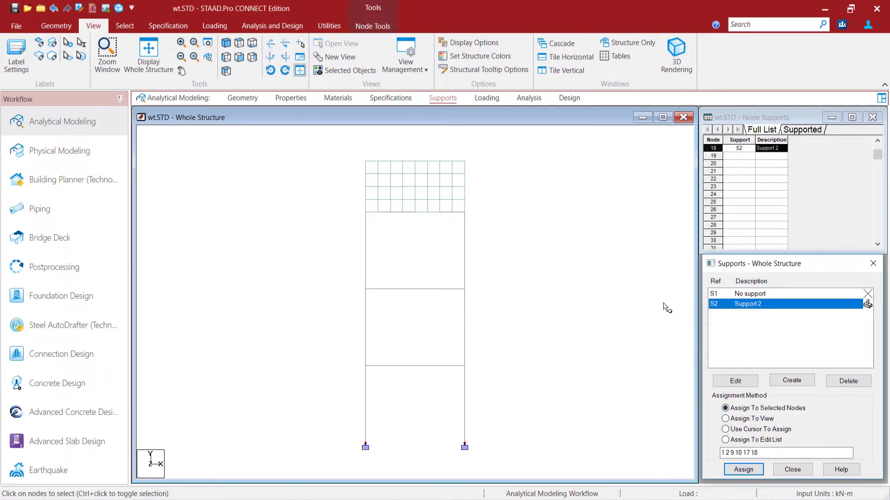
# Open a 3D rendering of the structure, rotate it to inspect the tank and frame, and close it
pyautogui.click(677, 59)
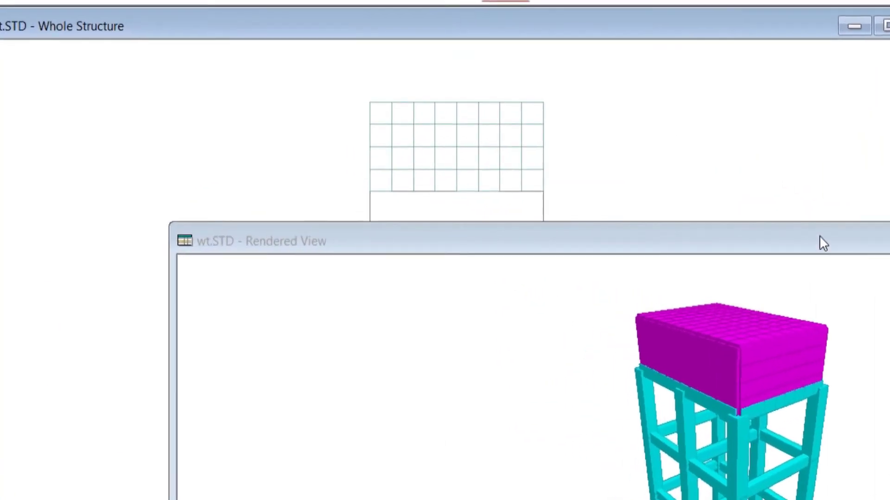
pyautogui.moveTo(628, 242); pyautogui.dragTo(478, 126)
pyautogui.moveTo(536, 232); pyautogui.dragTo(512, 172)
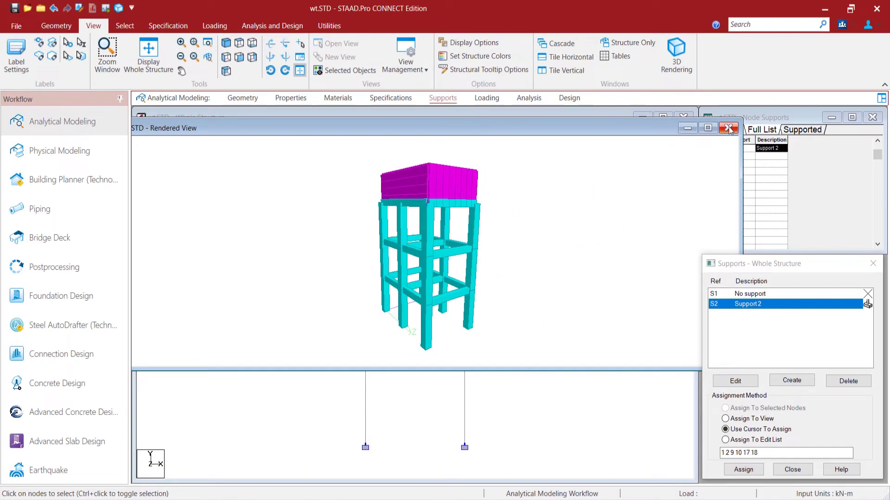
pyautogui.click(728, 129)
# Add primary load case 5 with loading type Dead and title DL
pyautogui.click(487, 98)
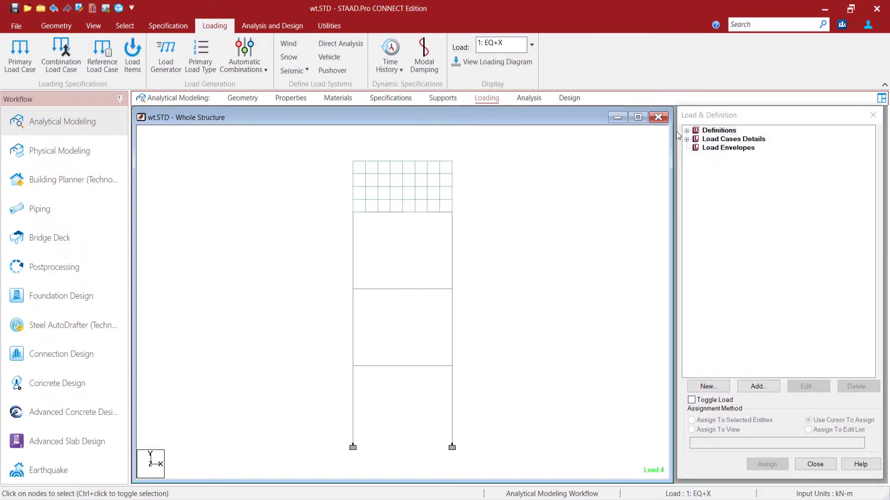
pyautogui.click(686, 131)
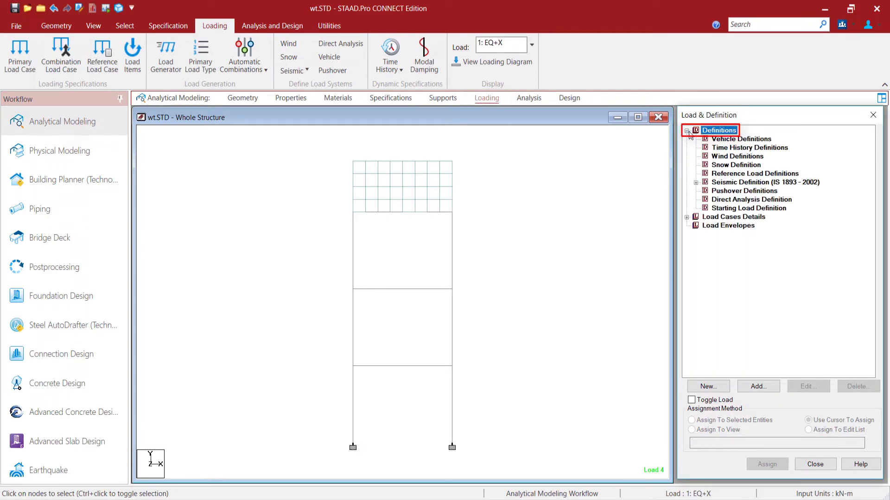
pyautogui.click(687, 218)
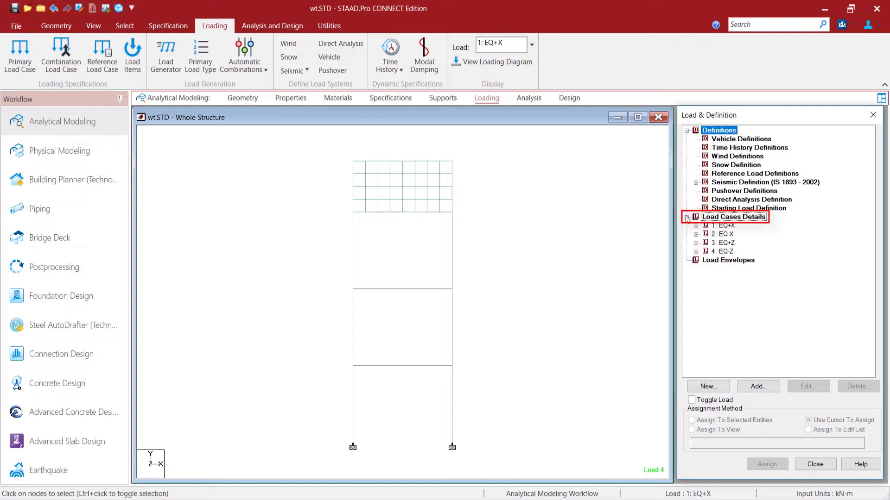
pyautogui.click(712, 218)
pyautogui.click(753, 386)
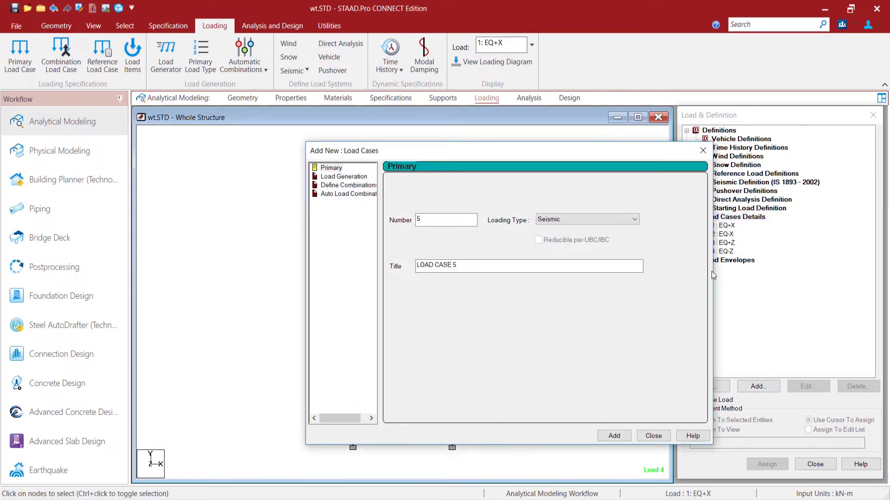
pyautogui.click(603, 219)
pyautogui.click(556, 234)
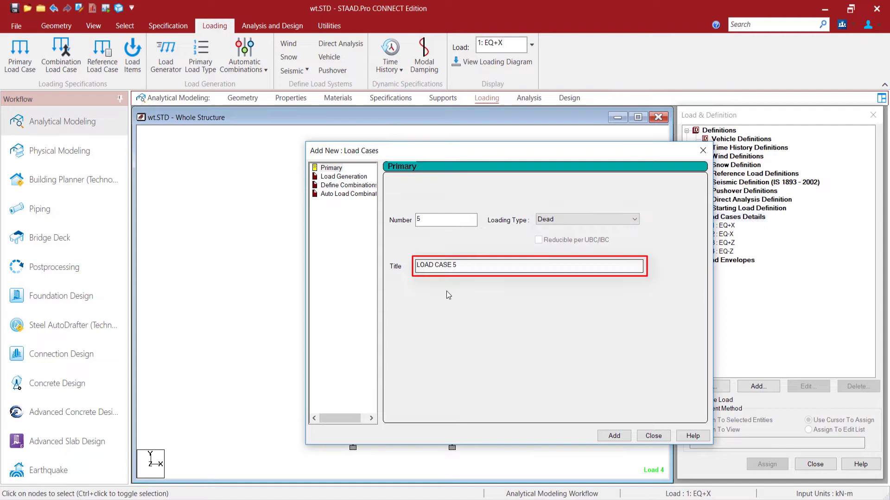
pyautogui.moveTo(477, 268); pyautogui.dragTo(386, 273)
pyautogui.write('DL')
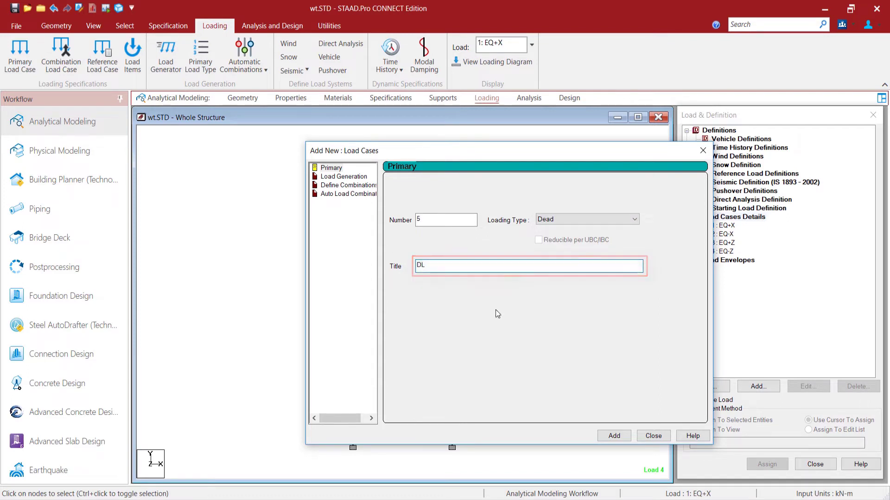
pyautogui.click(614, 437)
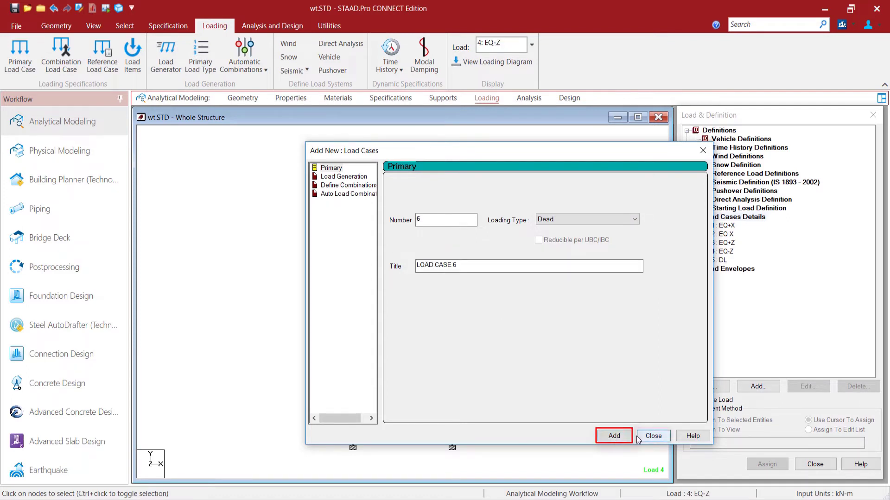
pyautogui.click(654, 436)
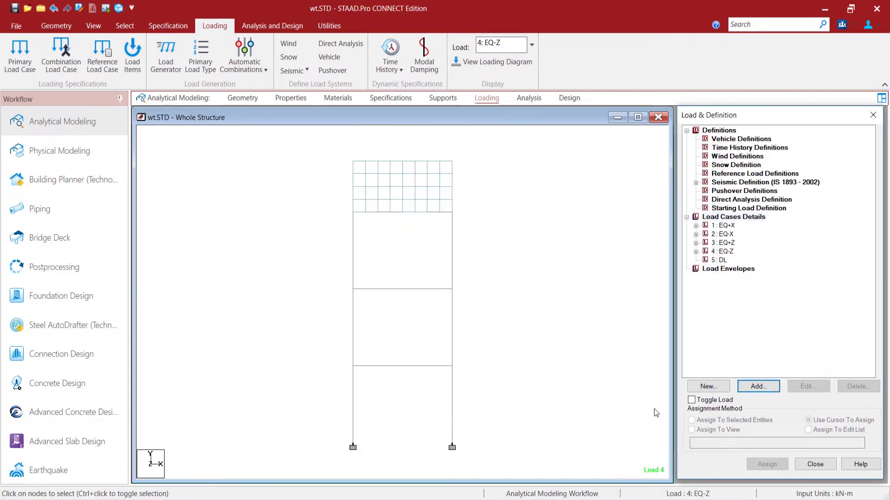
# Add a selfweight load in Y with factor -1 and a full-plate pressure of -20 kN/m2 in GY to load case DL
pyautogui.click(721, 261)
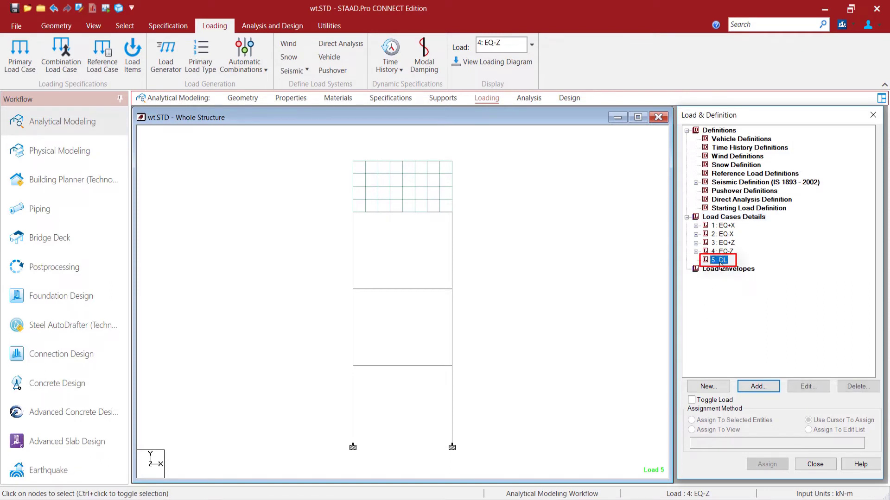
pyautogui.click(758, 387)
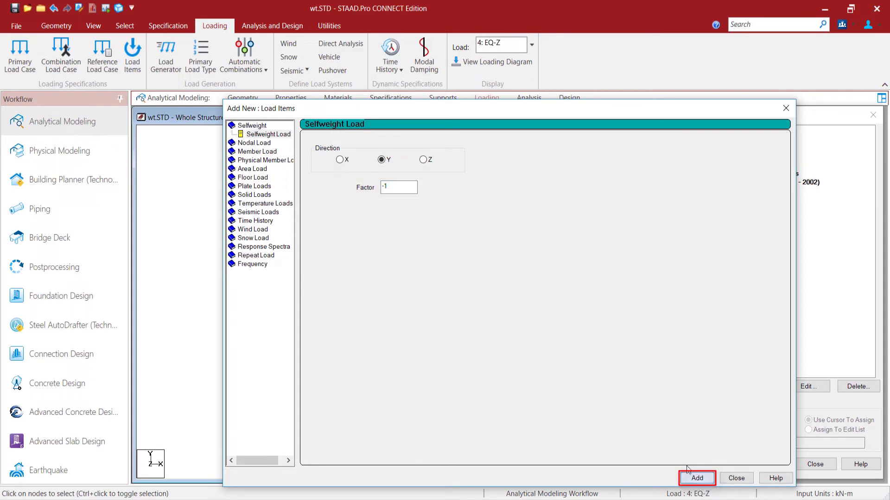
pyautogui.click(266, 187)
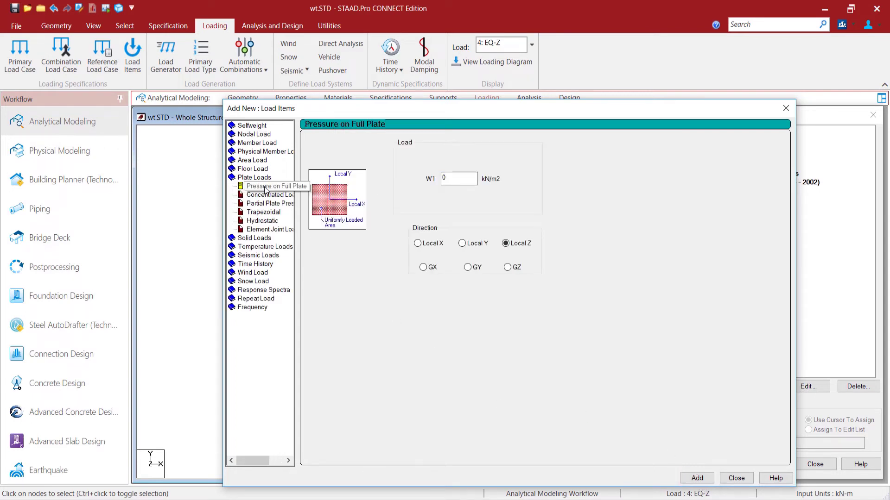
pyautogui.doubleClick(469, 178)
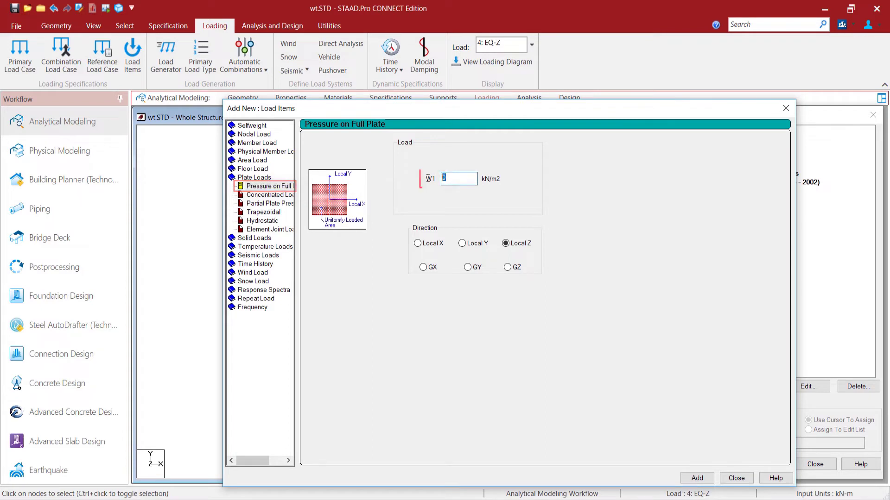
pyautogui.write('-20')
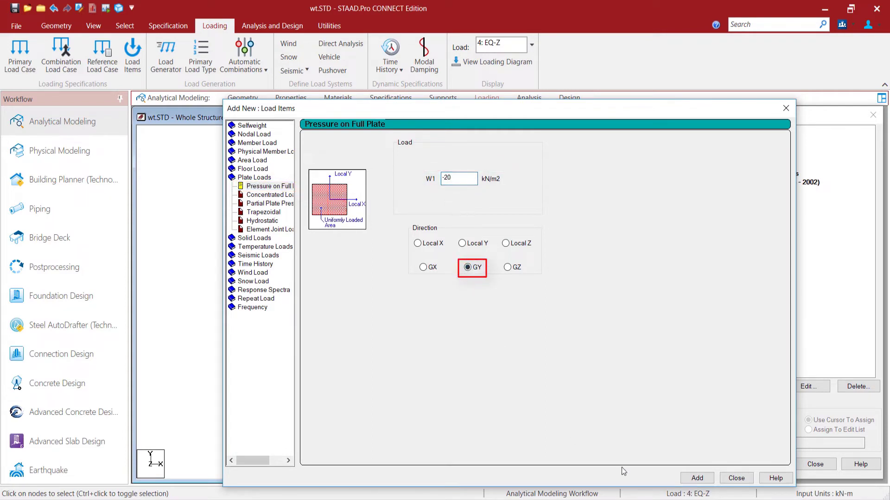
pyautogui.click(701, 479)
pyautogui.click(735, 478)
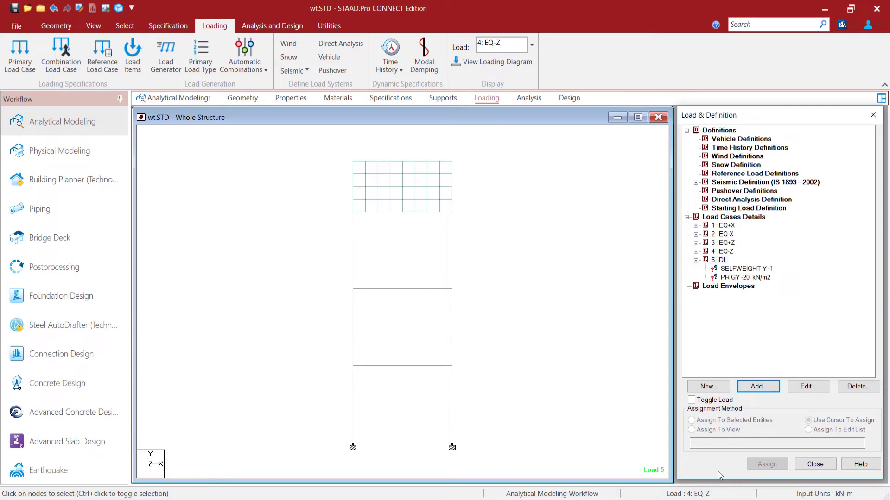
# Assign the DL selfweight load to the entire structure in view and clear the selection
pyautogui.click(744, 268)
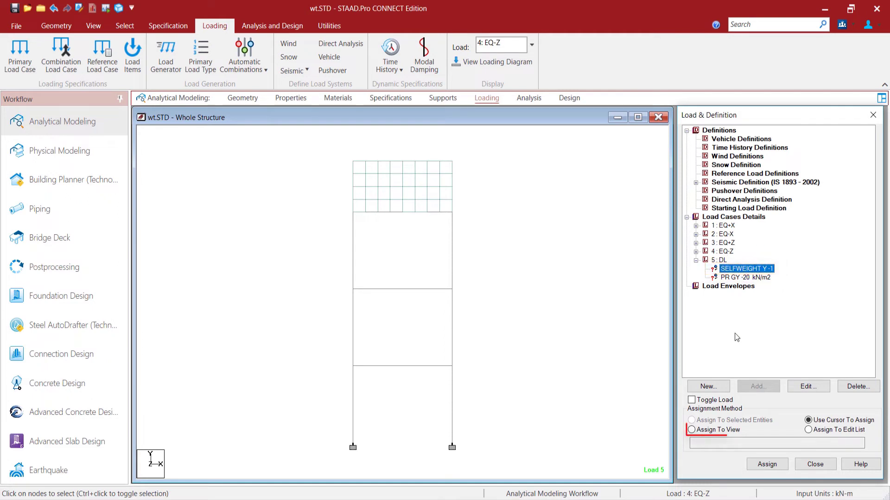
pyautogui.click(723, 430)
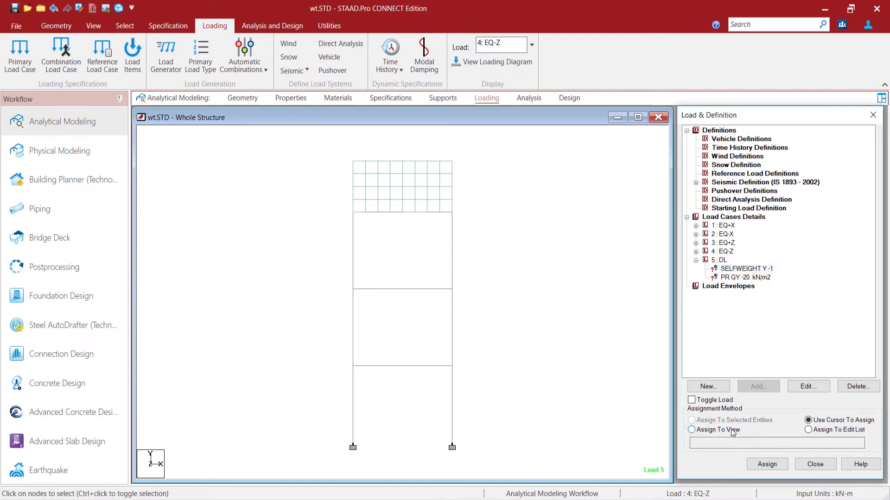
pyautogui.click(765, 464)
pyautogui.click(799, 329)
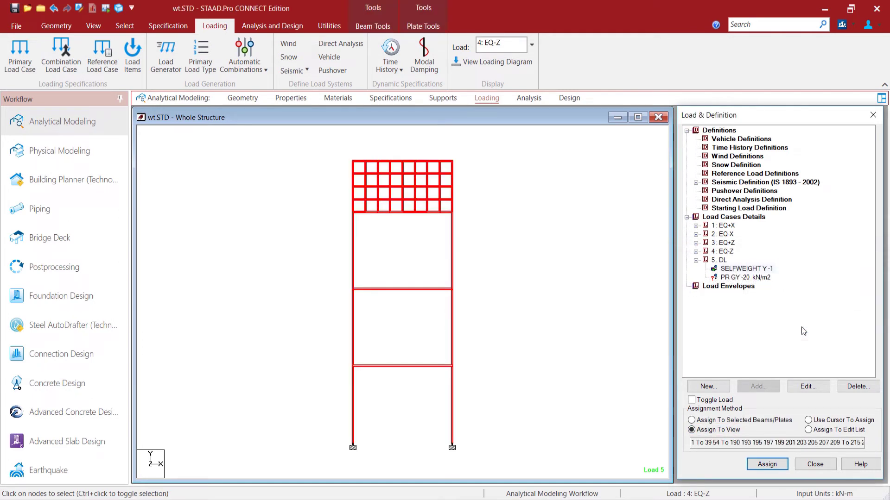
# Use the plates cursor to select all bottom plates of the tank in an elevation view and return to isometric
pyautogui.click(93, 26)
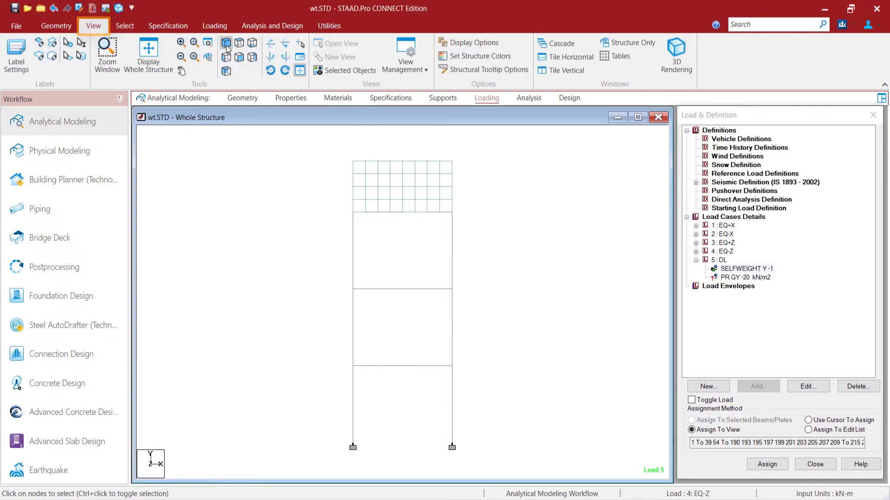
pyautogui.click(227, 47)
pyautogui.click(239, 57)
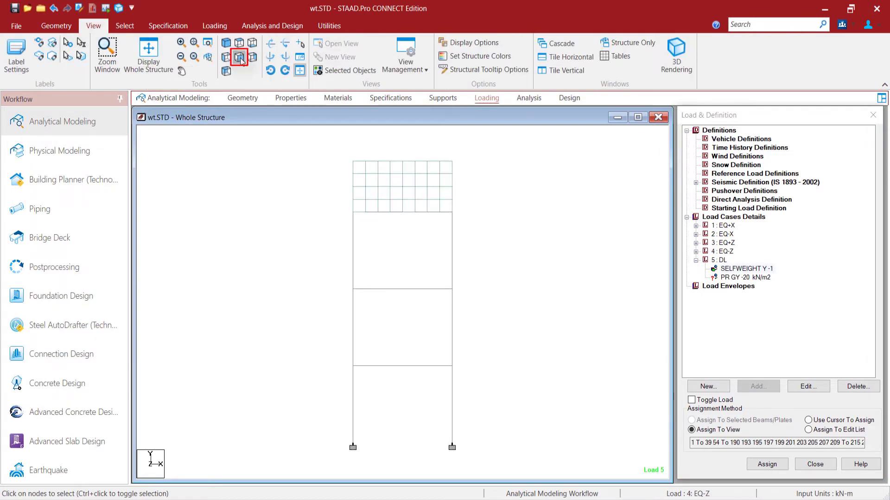
pyautogui.rightClick(533, 205)
pyautogui.moveTo(574, 261)
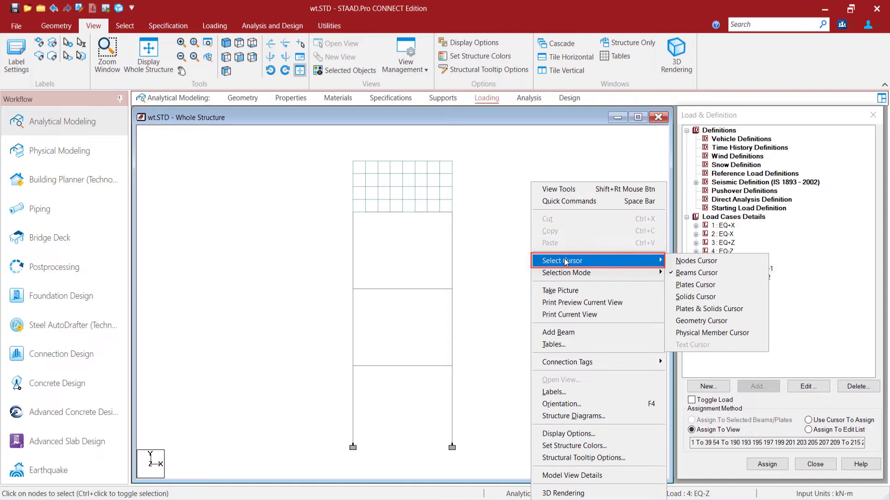
pyautogui.click(694, 286)
pyautogui.moveTo(344, 207); pyautogui.dragTo(465, 217)
pyautogui.click(226, 42)
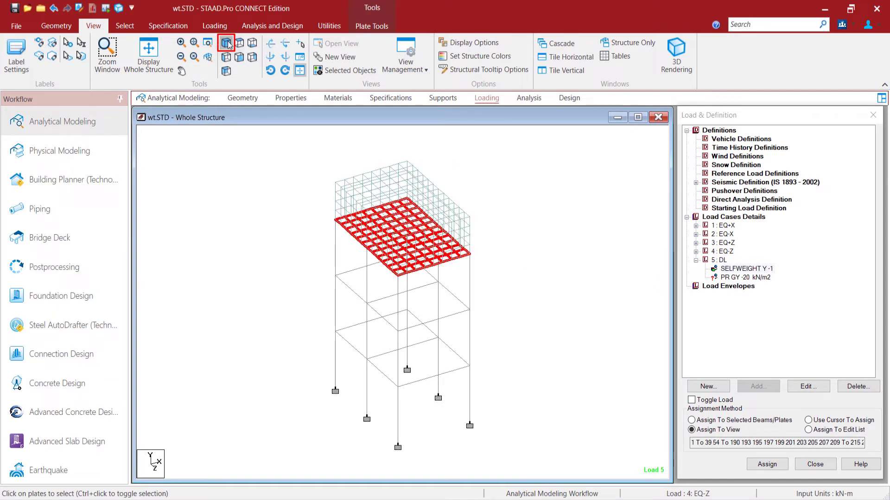
# Assign the -20 kN/m2 GY pressure load to the selected tank bottom plates
pyautogui.click(745, 277)
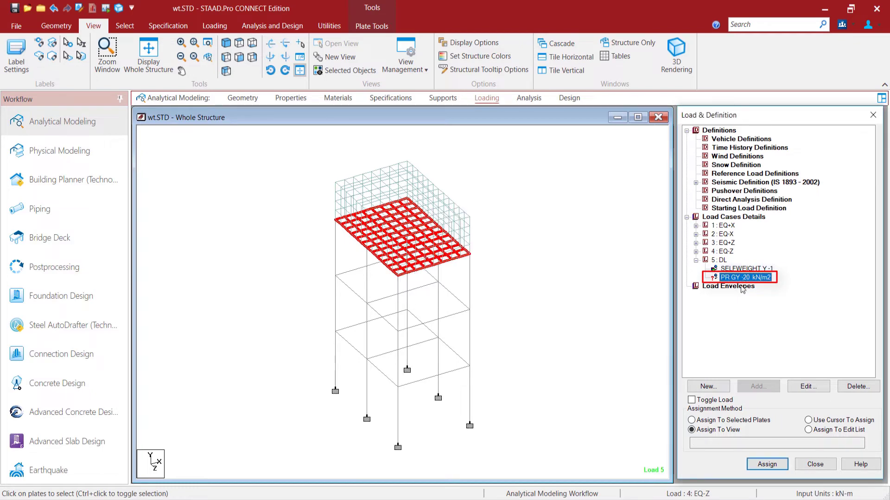
pyautogui.click(761, 421)
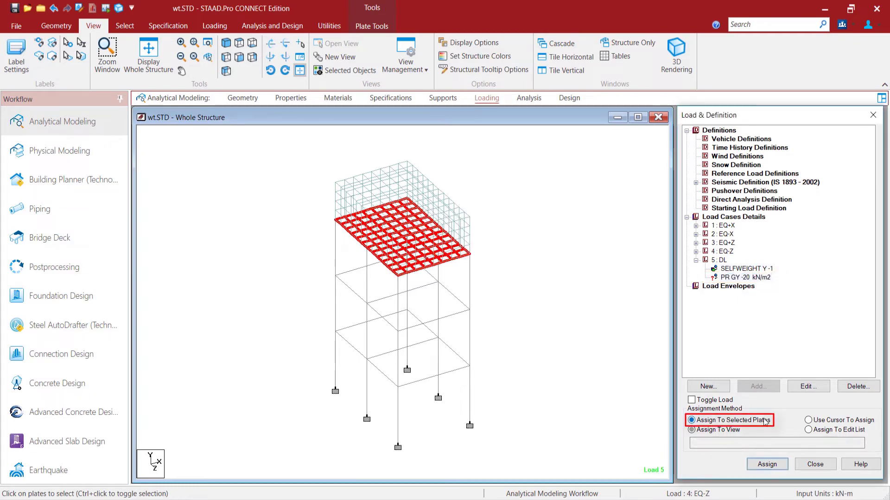
pyautogui.click(766, 466)
pyautogui.click(796, 326)
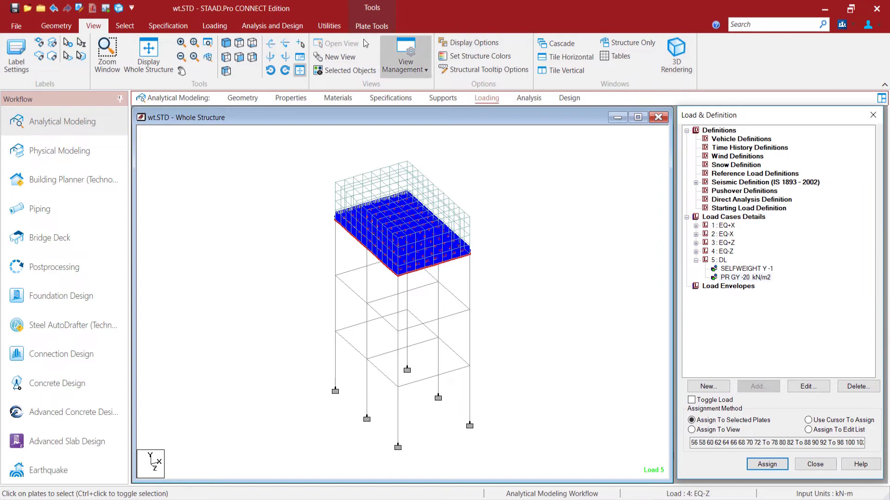
# In plan view, select the plates of the short tank wall on the -Z side and display only those
pyautogui.click(239, 44)
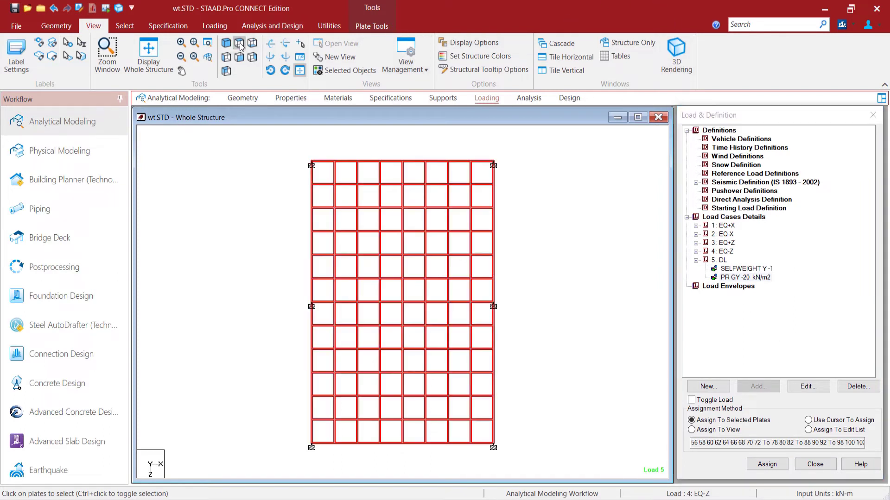
pyautogui.click(279, 193)
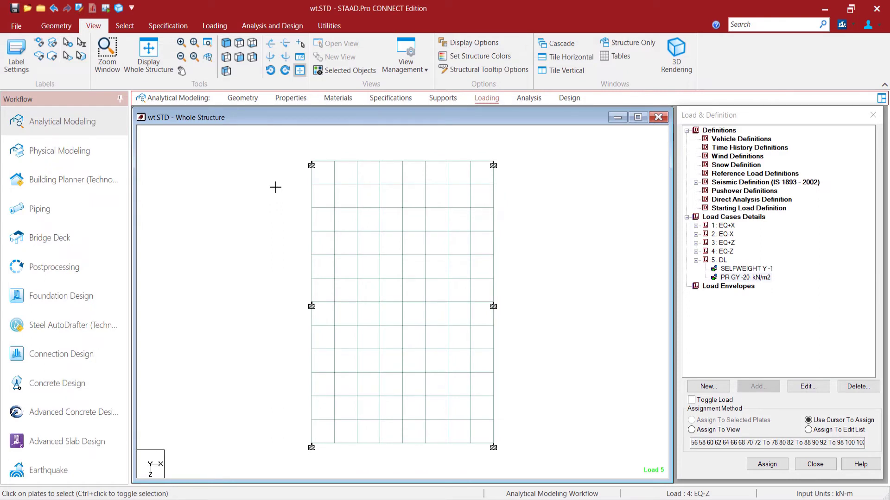
pyautogui.click(477, 170)
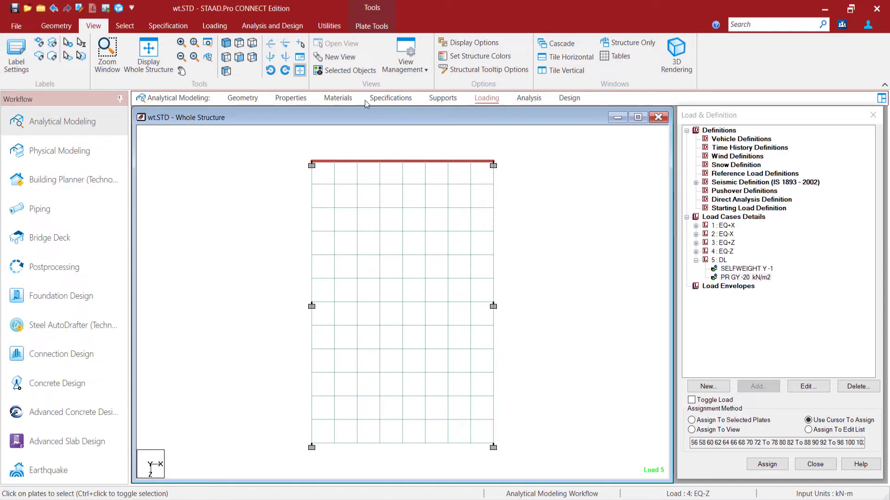
pyautogui.click(365, 74)
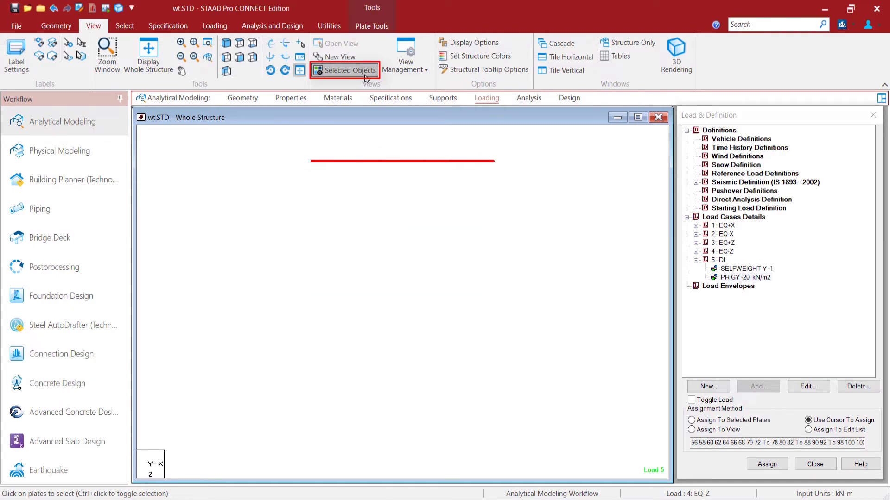
# Turn on the plate orientation labels for the isolated wall plates
pyautogui.click(16, 58)
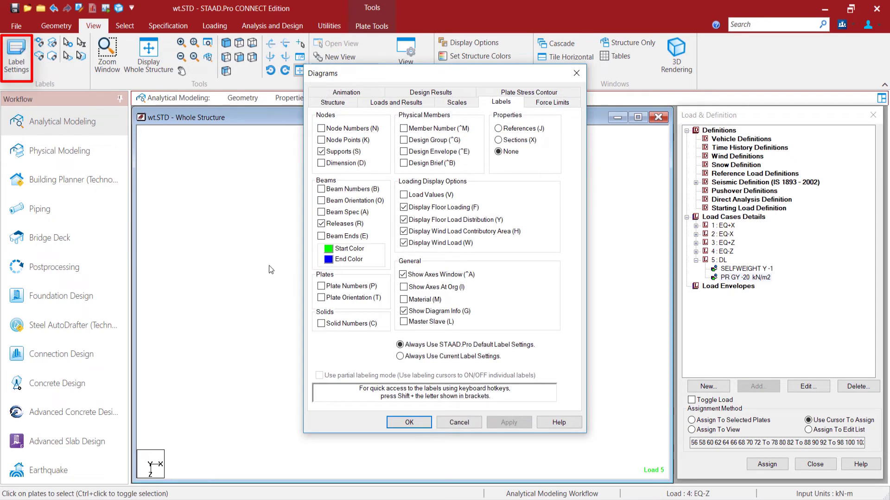
pyautogui.click(366, 298)
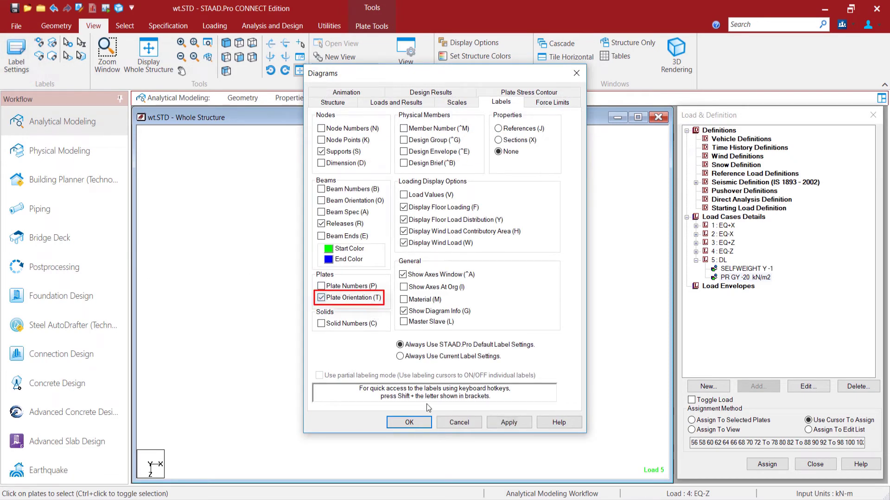
pyautogui.click(408, 422)
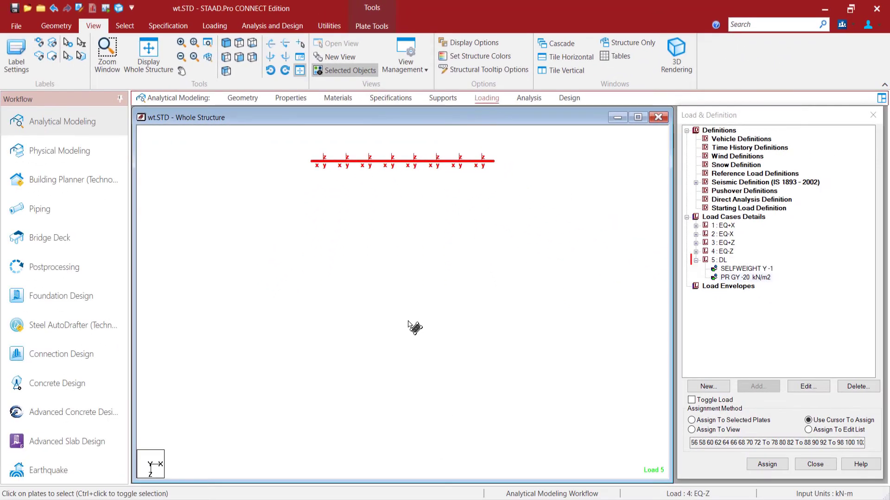
# Add a hydrostatic load to DL on the isolated -Z wall plates with W1 20 and W2 0 kN/m2, interpolated along Y, in local Z
pyautogui.click(721, 260)
pyautogui.click(758, 388)
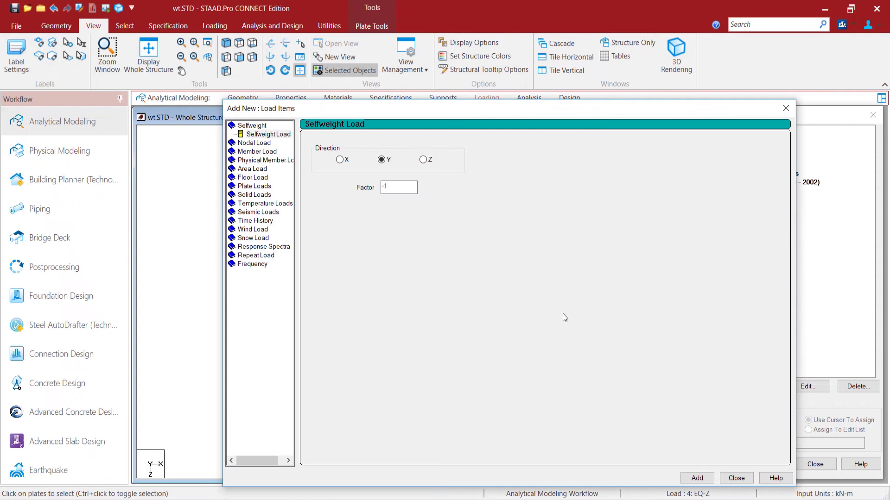
pyautogui.click(265, 186)
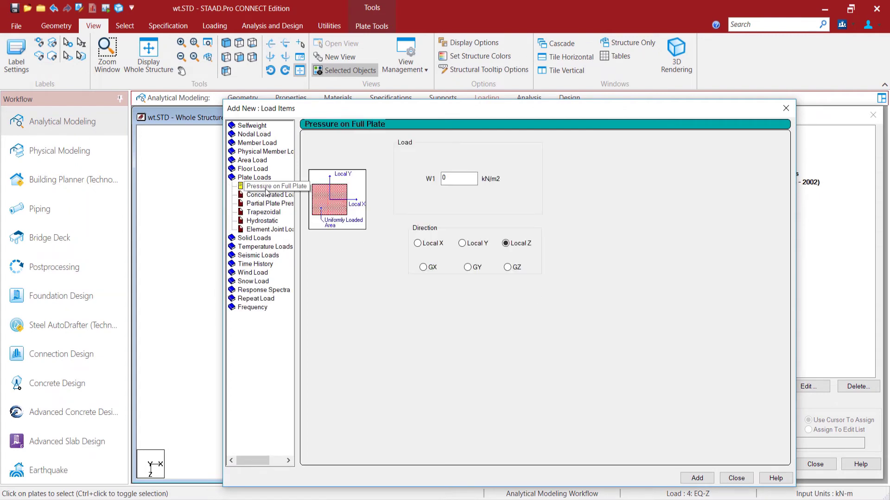
pyautogui.click(273, 222)
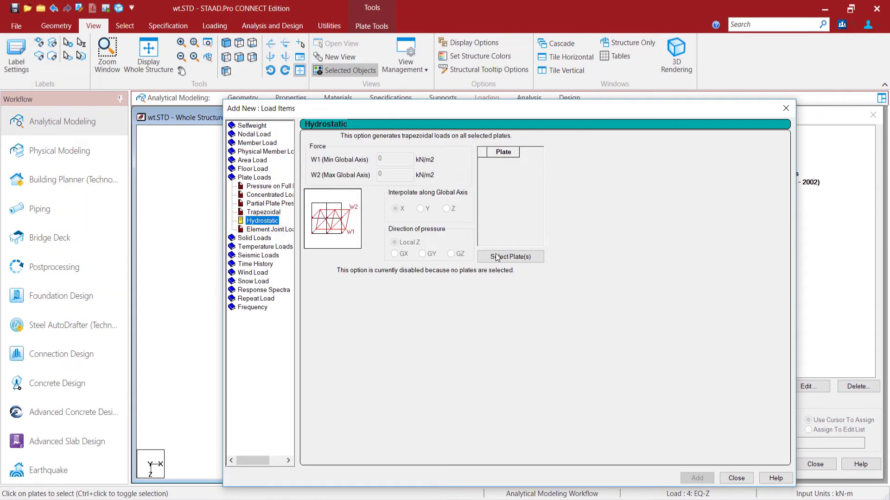
pyautogui.click(510, 256)
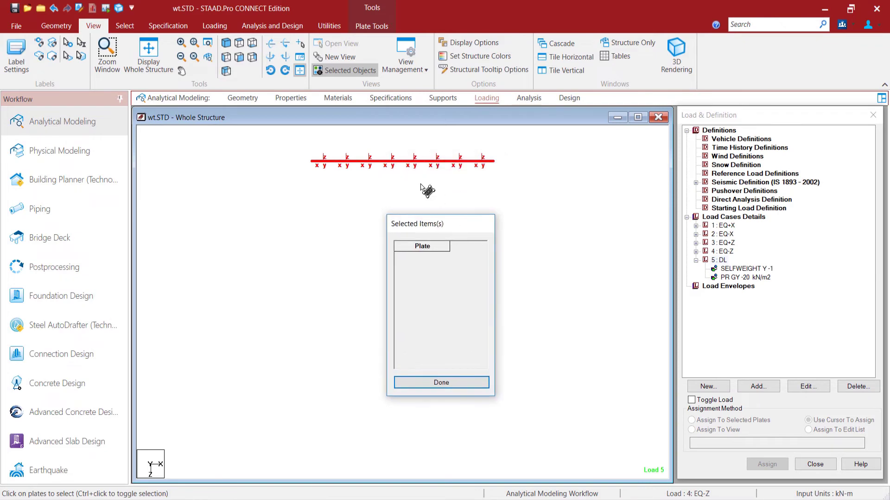
pyautogui.moveTo(308, 148); pyautogui.dragTo(510, 176)
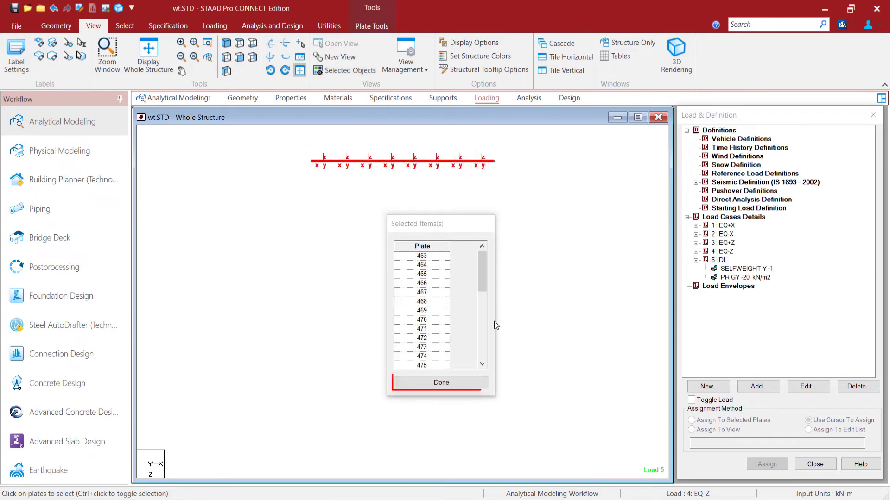
pyautogui.click(449, 383)
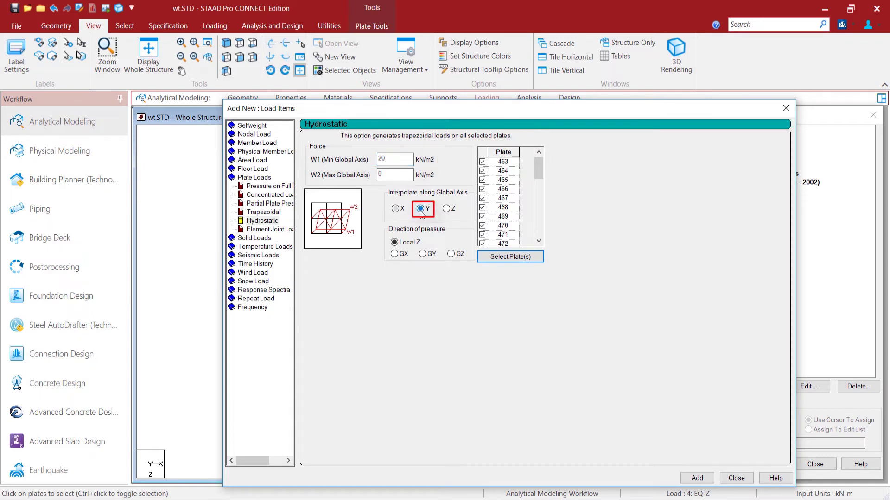
pyautogui.click(705, 480)
pyautogui.click(736, 478)
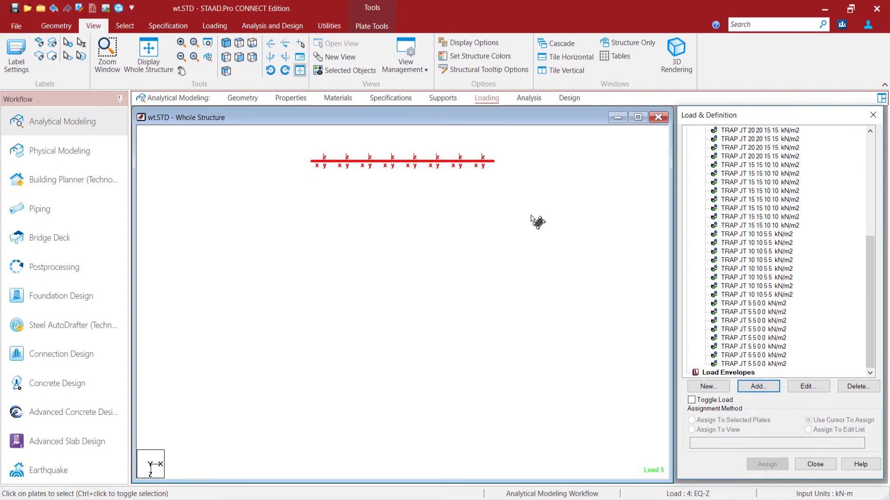
# Restore the whole structure in plan view and highlight one 15 to 10 kN/m2 trapezoidal load item of DL
pyautogui.click(463, 197)
pyautogui.click(148, 51)
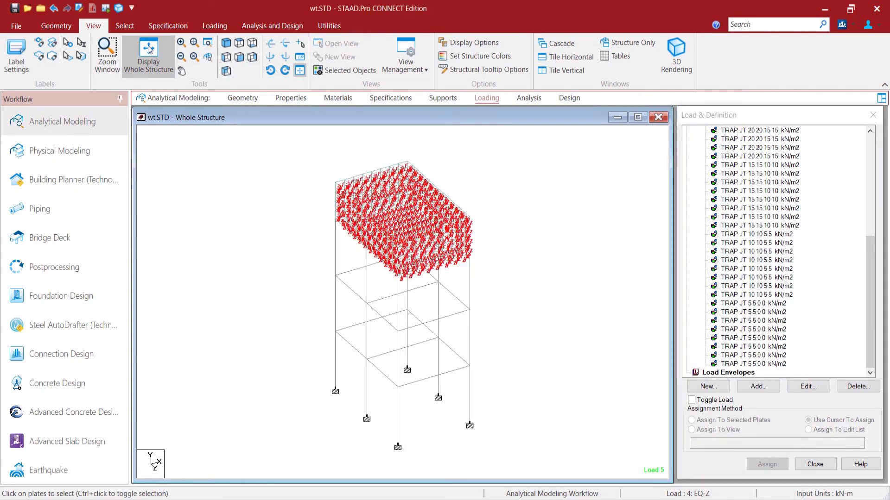
pyautogui.click(239, 43)
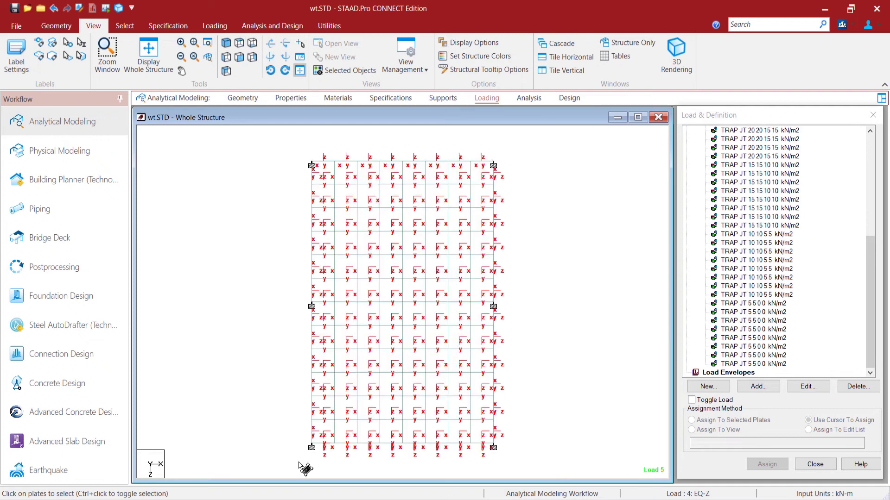
pyautogui.click(754, 260)
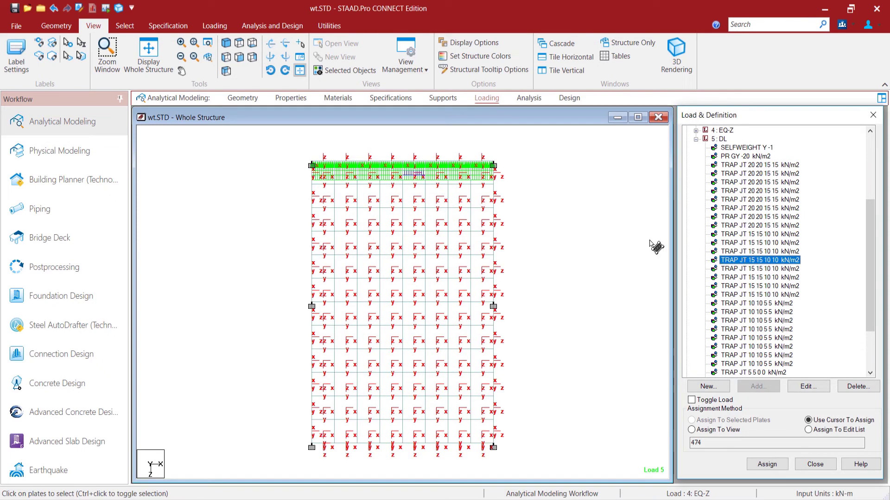
# Add a hydrostatic load to DL on the long +X tank wall plates with W1 20 kN/m2 and pressure in local Z
pyautogui.scroll(3, 738, 177)
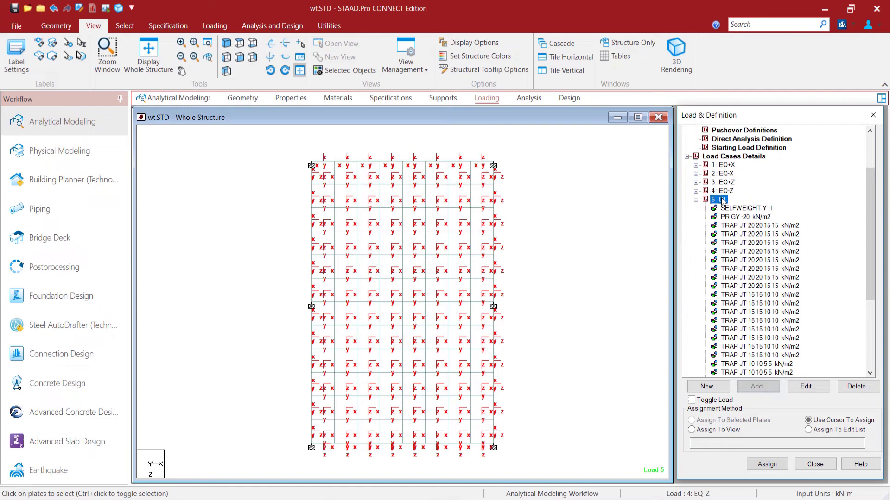
pyautogui.click(758, 386)
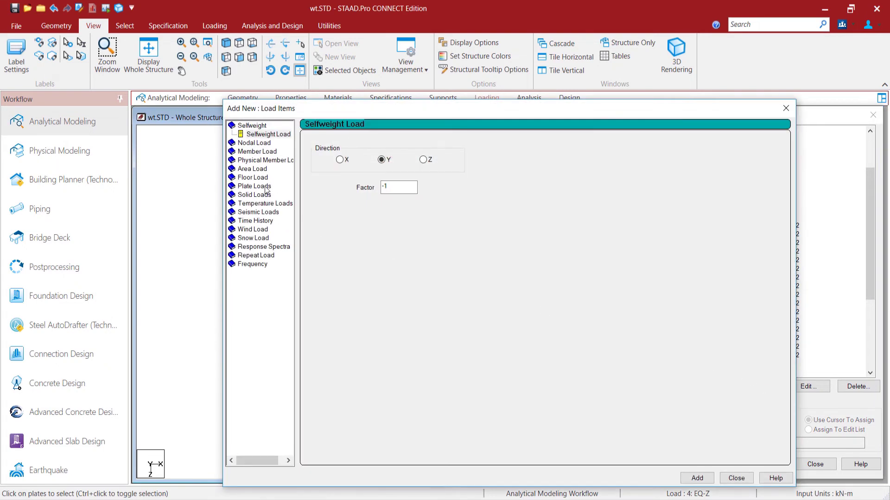
pyautogui.click(267, 187)
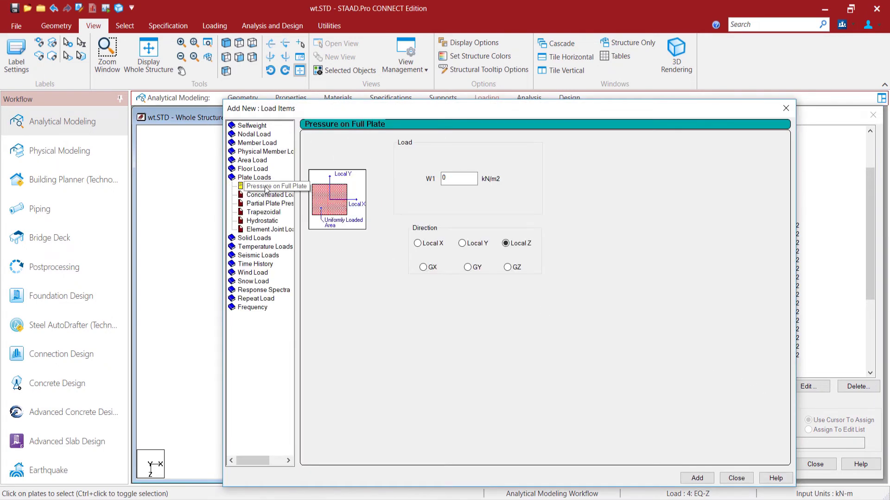
pyautogui.click(262, 221)
pyautogui.click(509, 256)
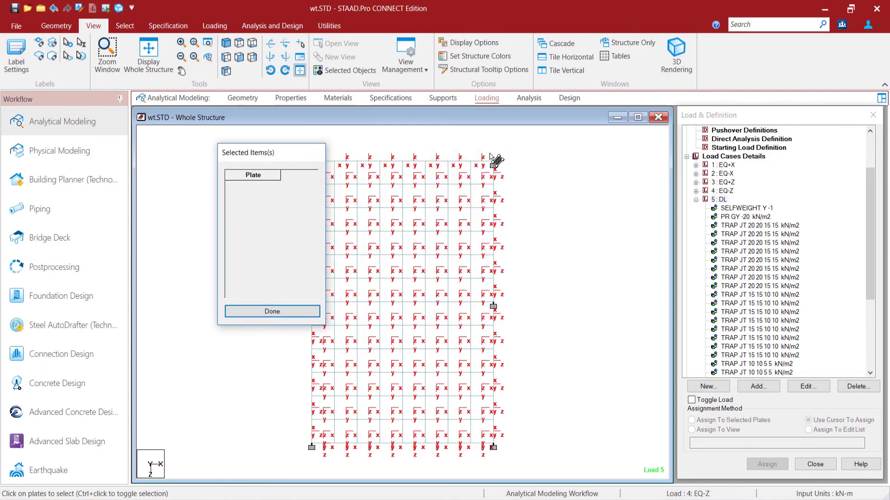
pyautogui.moveTo(496, 159); pyautogui.dragTo(503, 447)
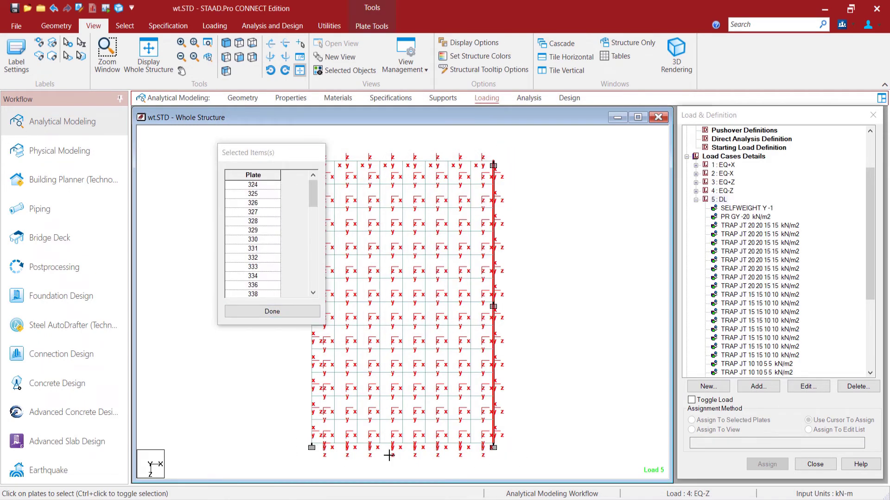
pyautogui.click(297, 313)
pyautogui.write('2')
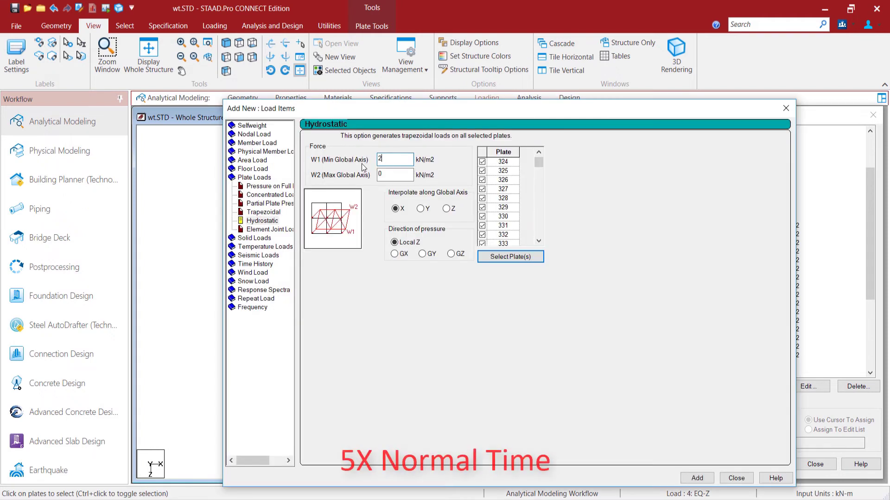
pyautogui.write('0')
pyautogui.click(697, 478)
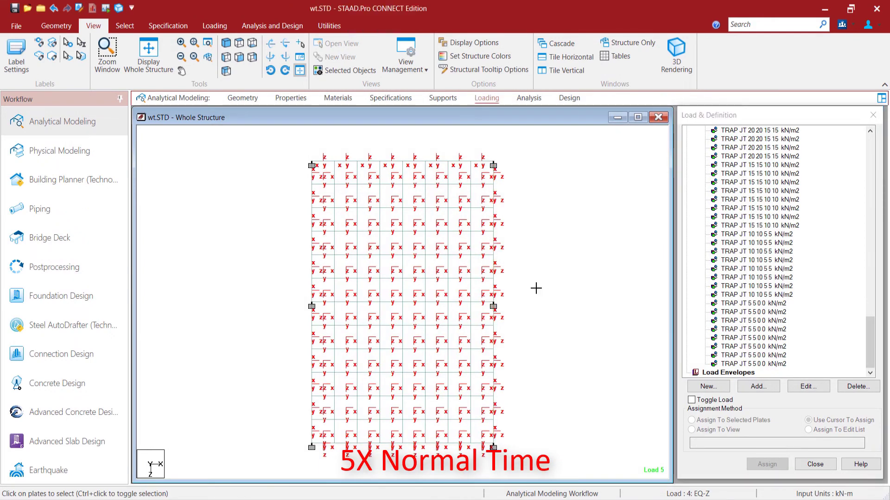
# Add a hydrostatic load to DL on the long -X wall plates with W1 -20 and W2 0 kN/m2, interpolated along Y, in local Z
pyautogui.scroll(10, 765, 250)
pyautogui.click(759, 386)
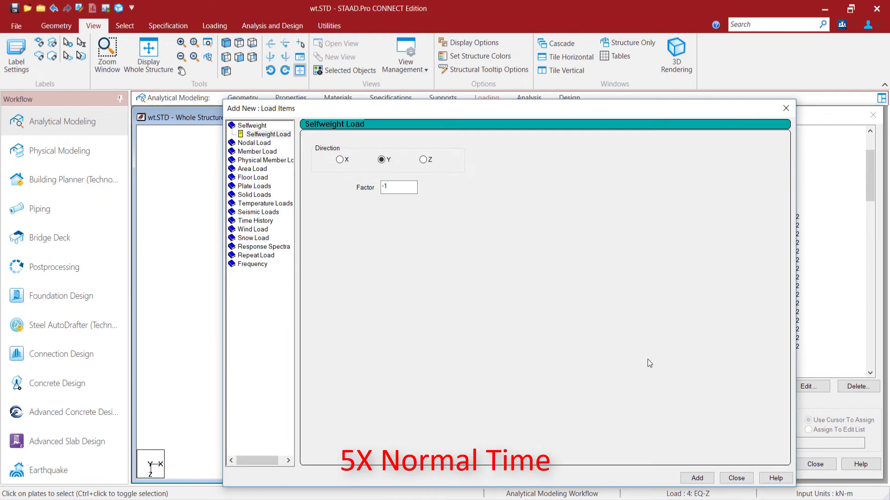
pyautogui.click(268, 188)
pyautogui.click(268, 221)
pyautogui.click(516, 258)
pyautogui.moveTo(299, 147); pyautogui.dragTo(323, 458)
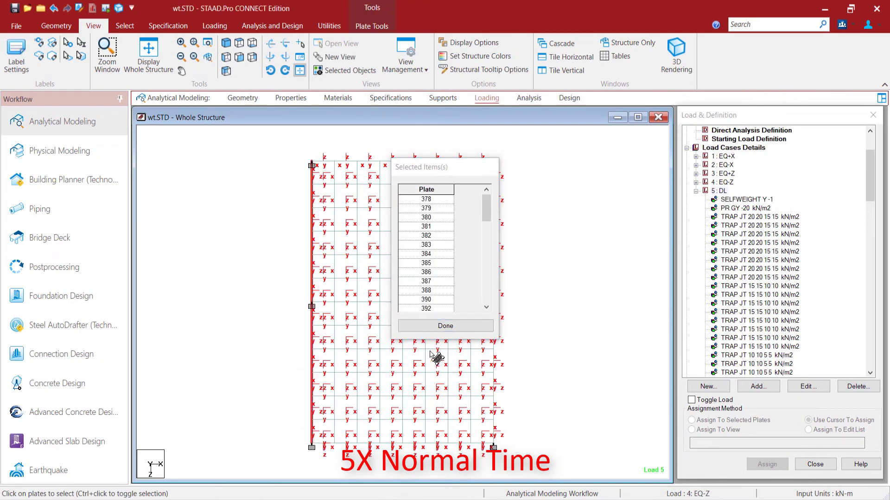
pyautogui.click(446, 326)
pyautogui.click(697, 478)
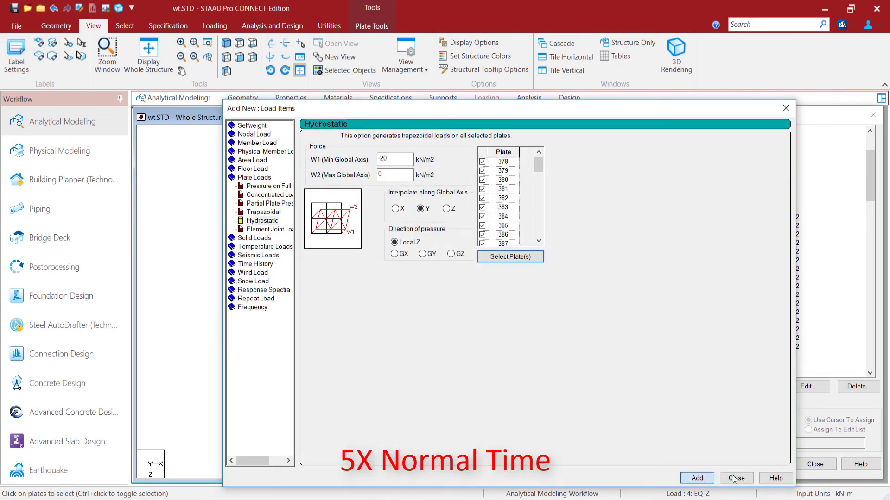
pyautogui.click(736, 478)
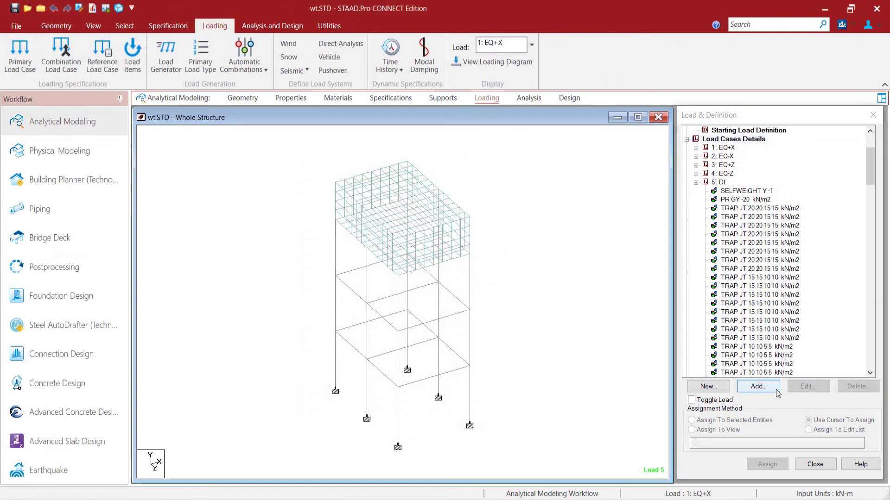
# Generate and add automatic load combinations from the IS:456/IS:800 code, category IS456:2000 Table18, starting at combination number 6
pyautogui.click(734, 139)
pyautogui.click(751, 387)
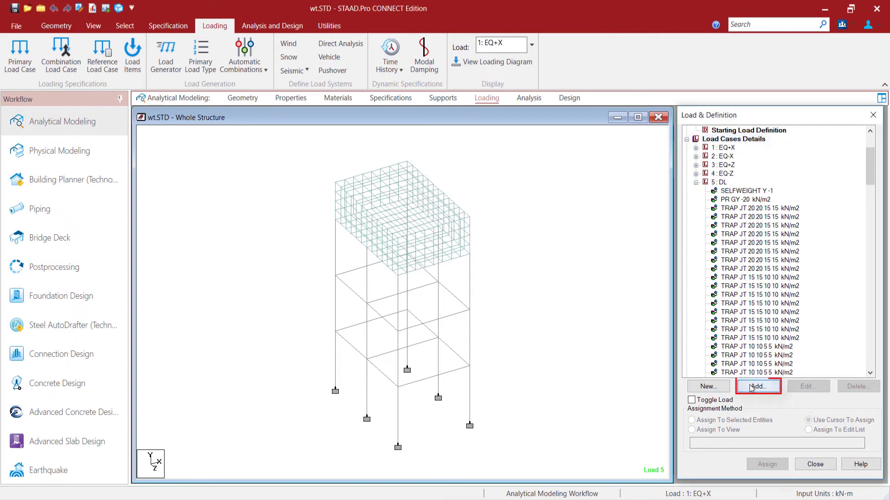
pyautogui.click(360, 194)
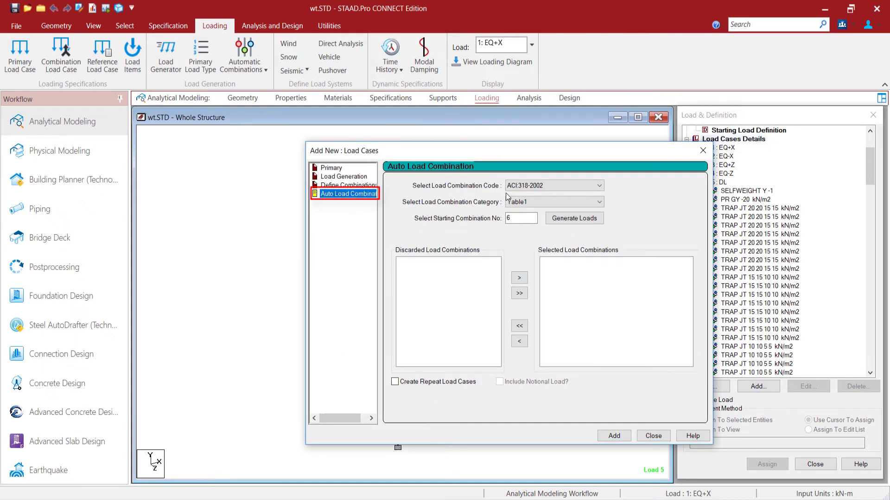
pyautogui.click(541, 185)
pyautogui.click(541, 277)
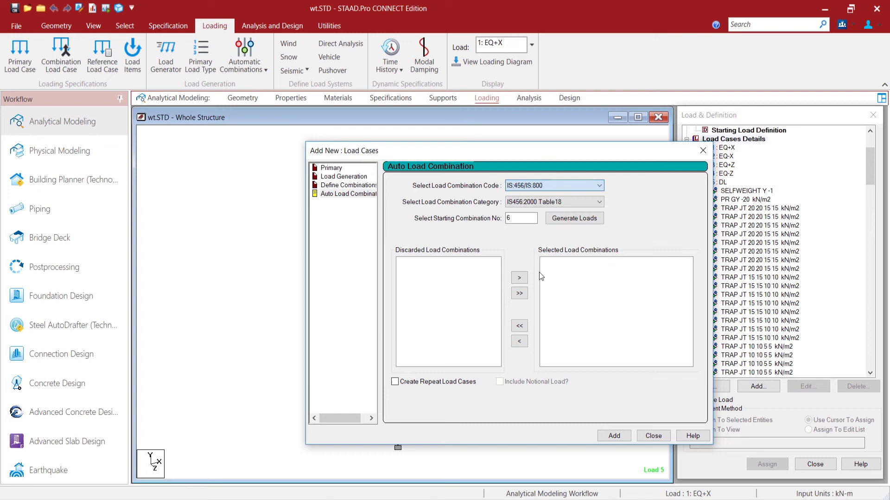
pyautogui.click(575, 218)
pyautogui.click(614, 436)
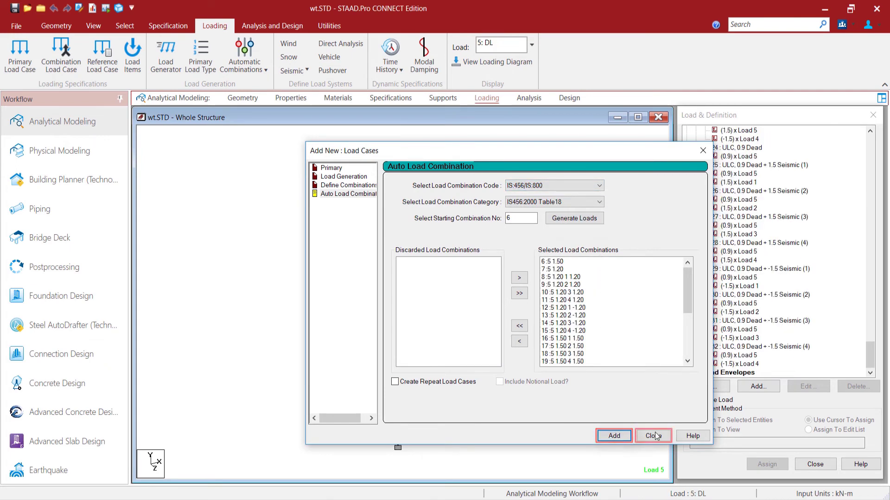
pyautogui.click(653, 435)
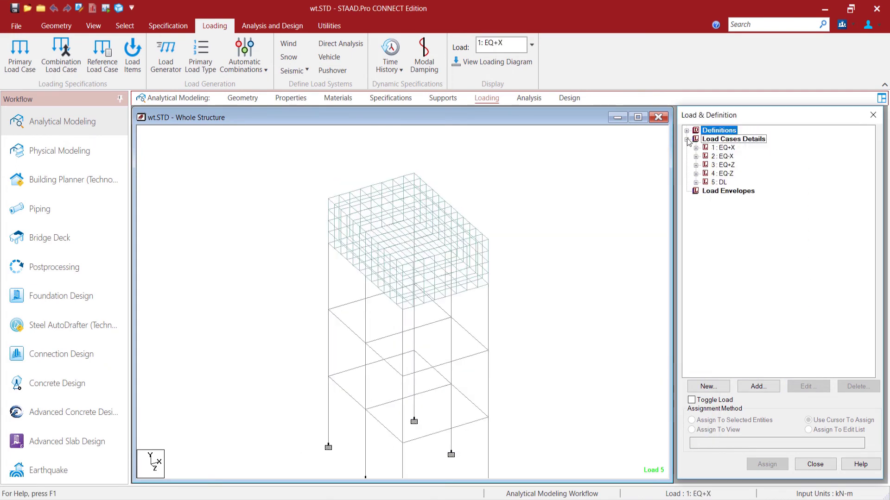
# Highlight one 20 to 15 kN/m2 trapezoidal load item of DL and add a Perform Analysis command with the No Print option
pyautogui.click(760, 199)
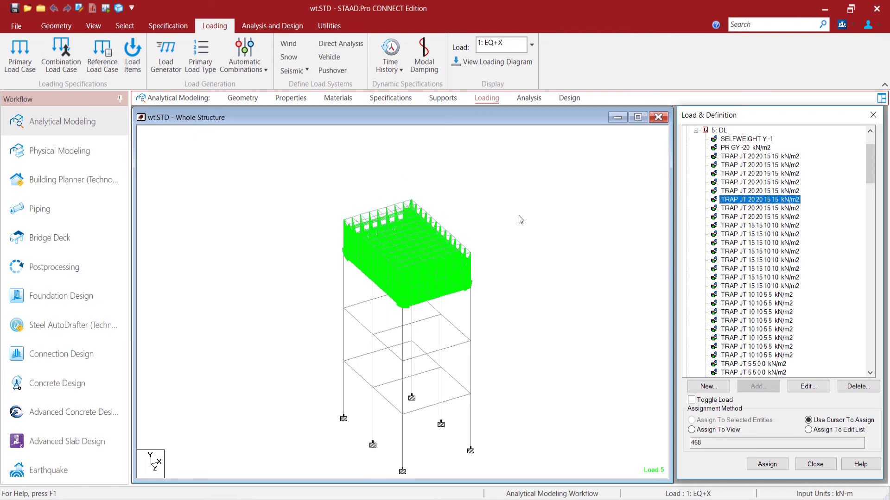
pyautogui.click(529, 98)
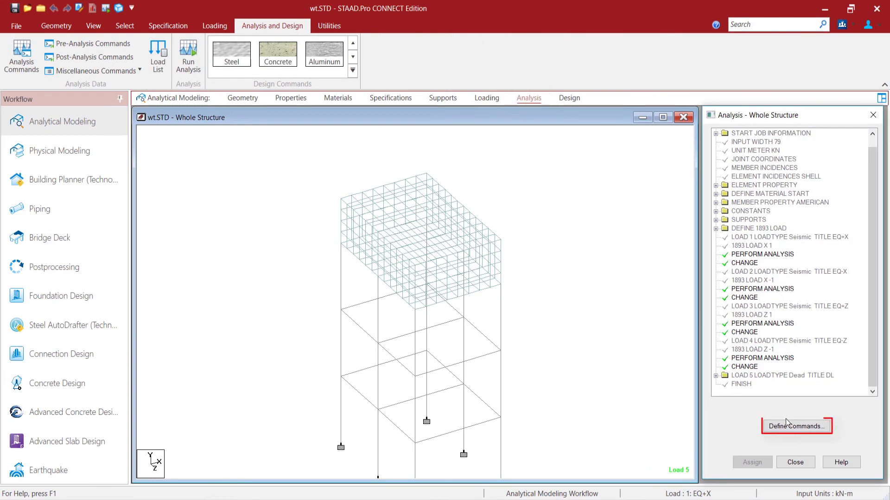
pyautogui.click(787, 426)
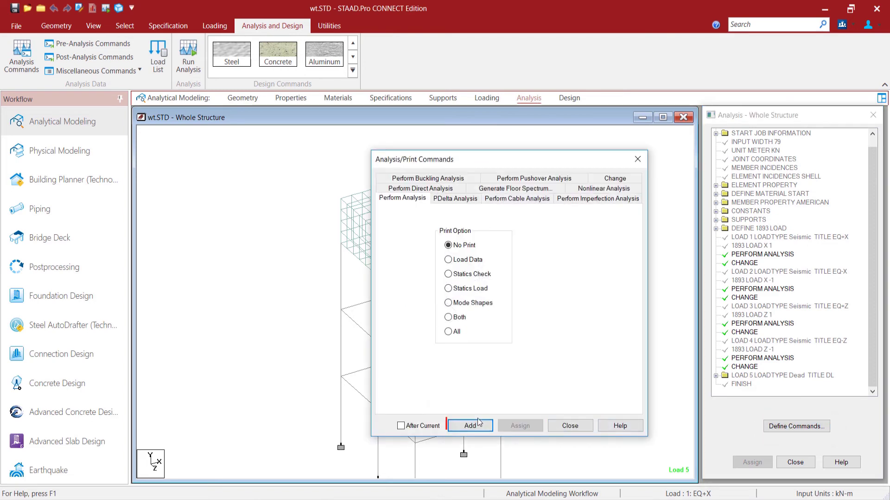
pyautogui.click(473, 425)
pyautogui.click(570, 425)
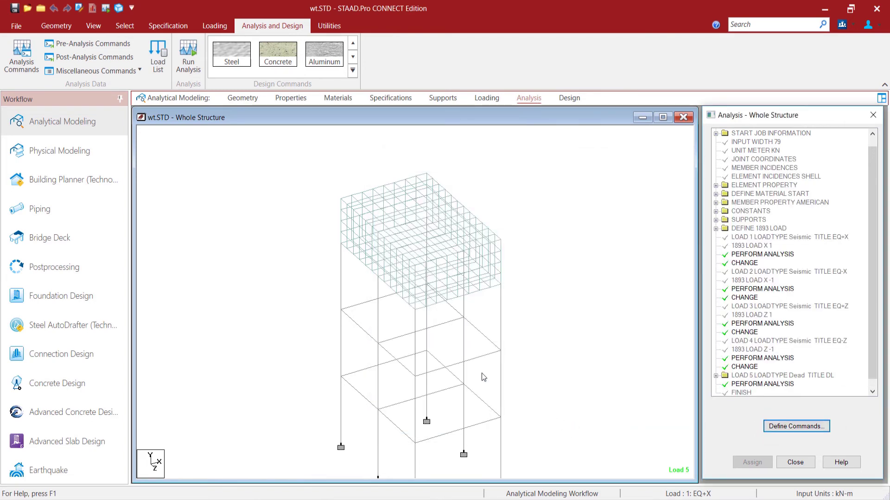
# Save the modified structure and run the analysis, staying in modeling mode, then view the output file and close it
pyautogui.click(188, 58)
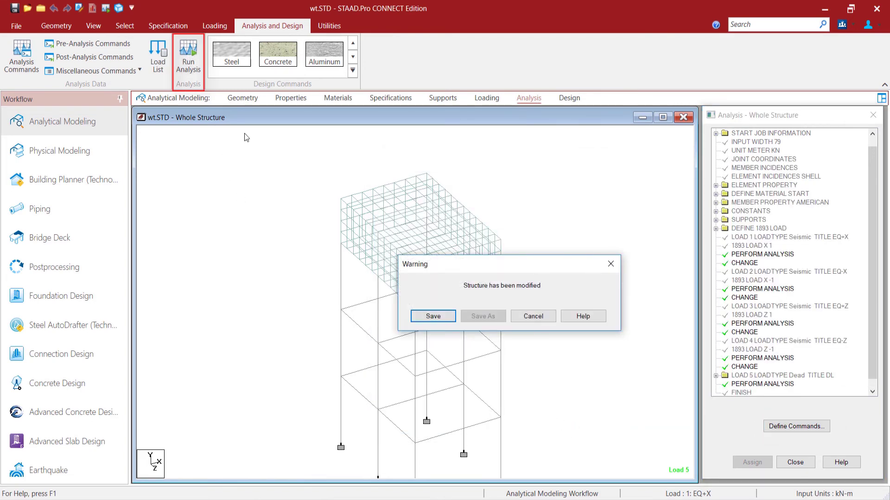
pyautogui.click(439, 319)
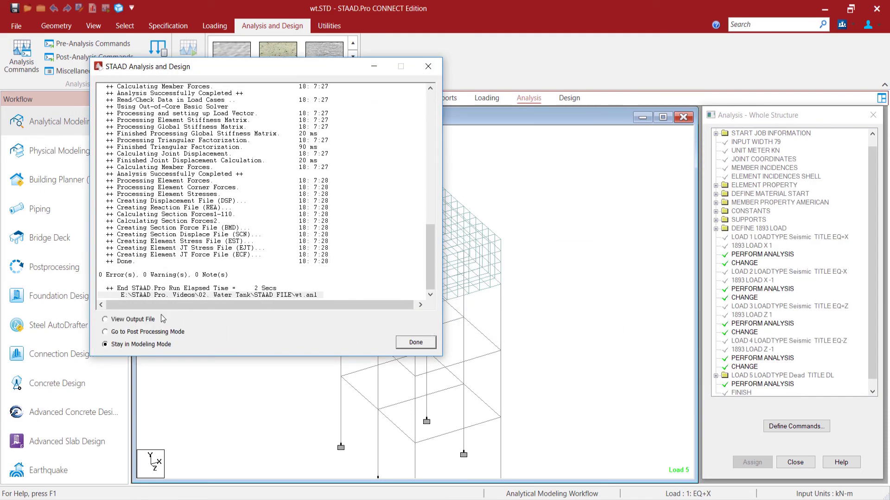
pyautogui.click(413, 343)
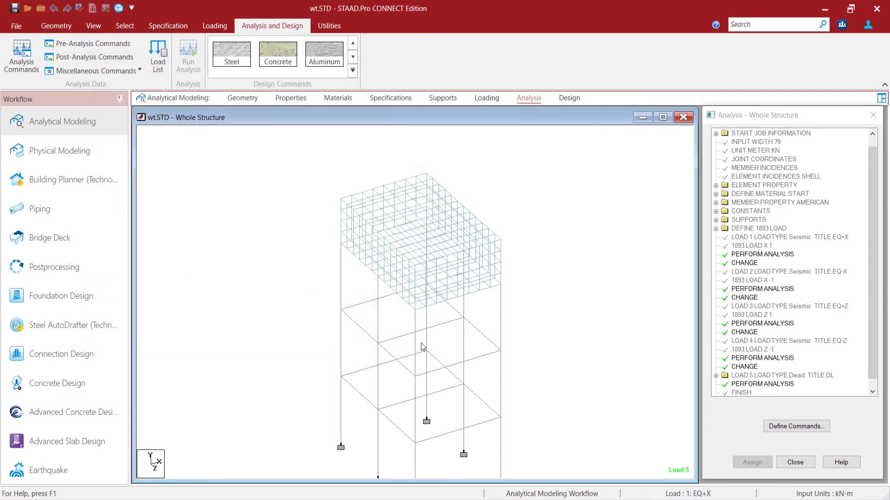
pyautogui.click(198, 413)
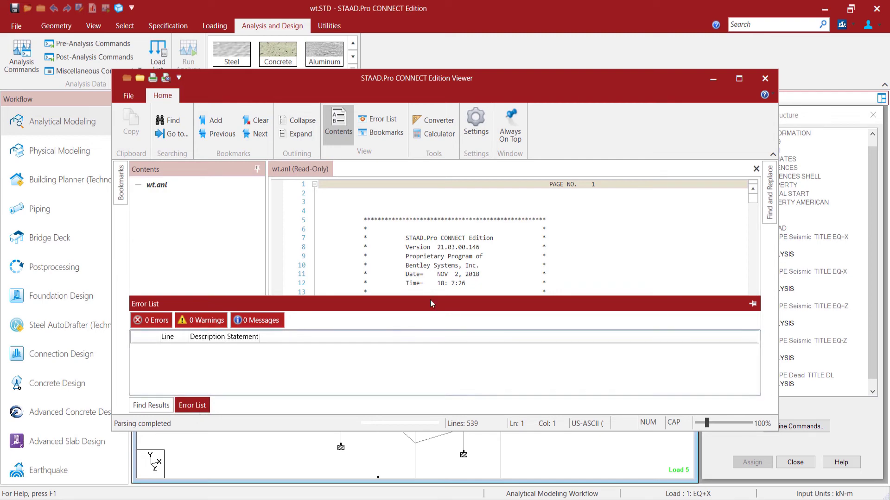
pyautogui.click(766, 78)
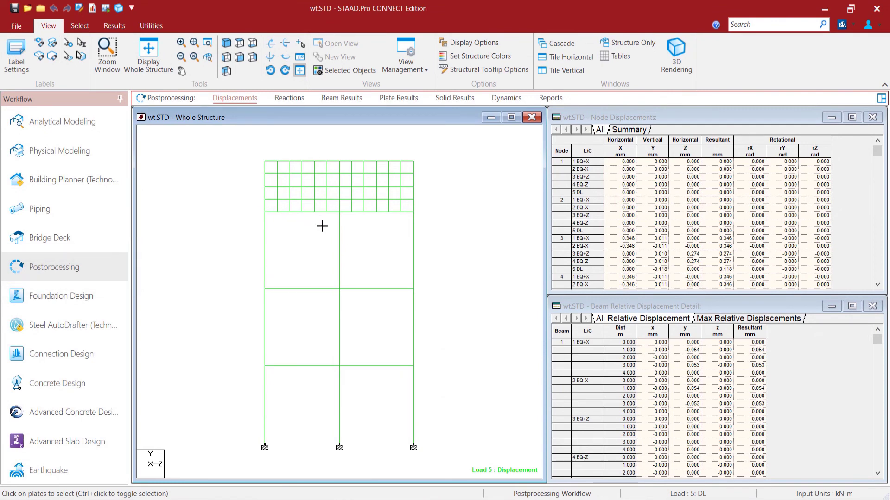
# In the Postprocessing workflow, select the tank's base slab plates, isolate them and show them in plan view
pyautogui.moveTo(258, 206); pyautogui.dragTo(418, 211)
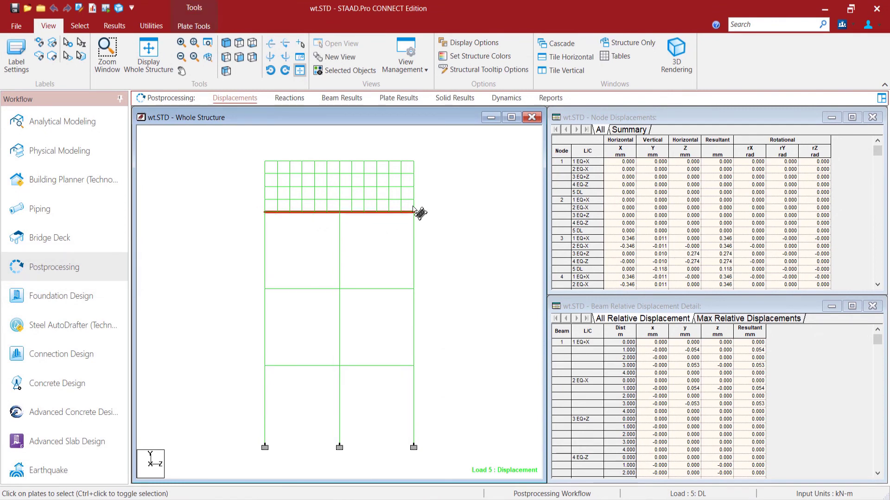
pyautogui.click(344, 70)
pyautogui.click(226, 43)
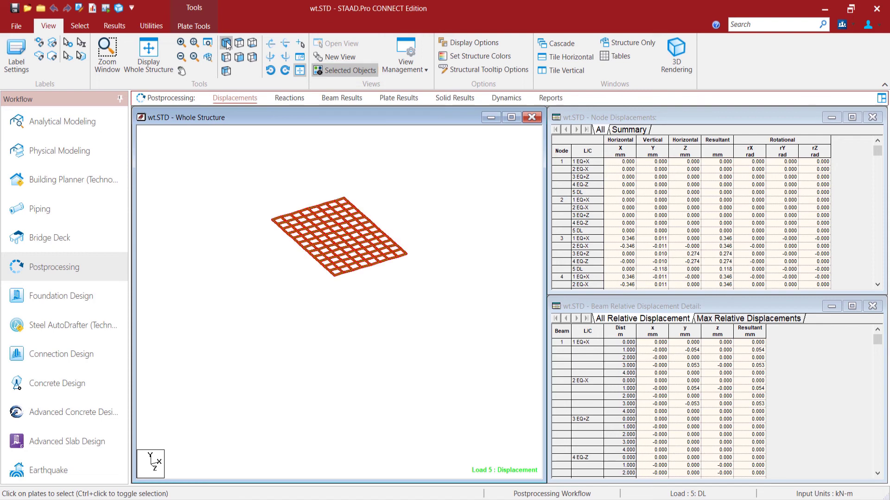
pyautogui.click(239, 44)
# Display the Max Absolute plate stress contour of the isolated base slab for load case 5: DL with Normal Fill
pyautogui.click(114, 27)
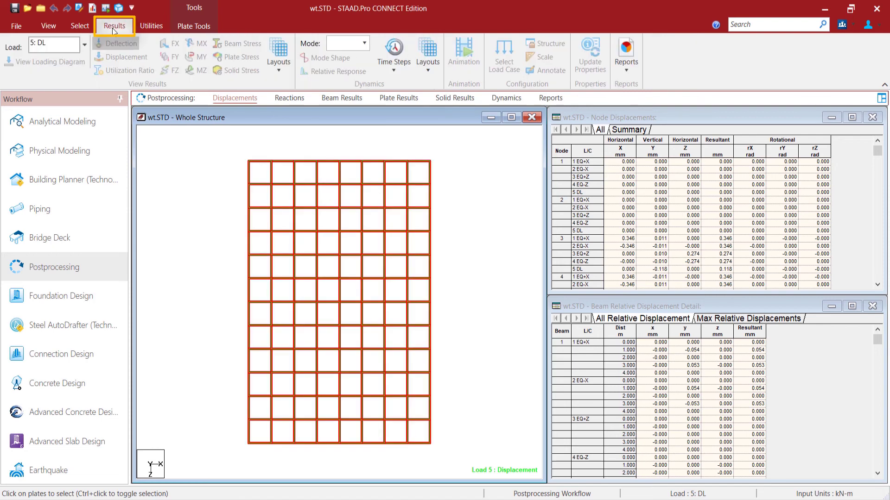
pyautogui.click(408, 100)
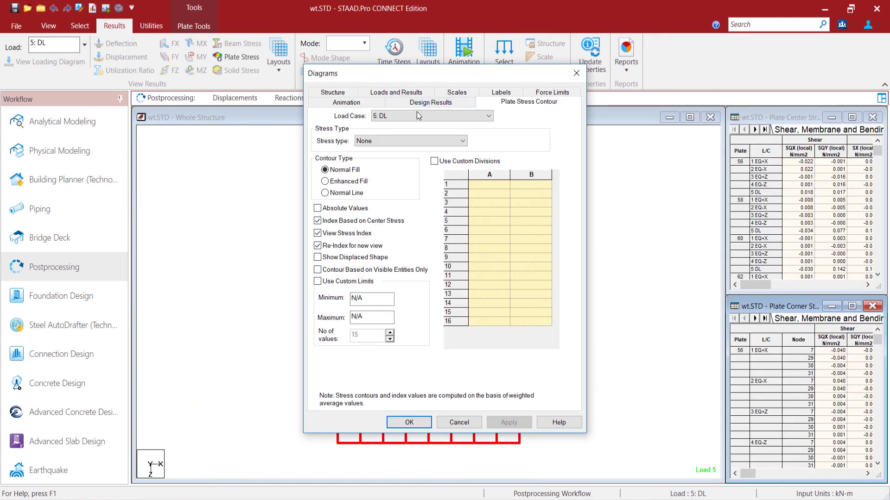
pyautogui.click(489, 117)
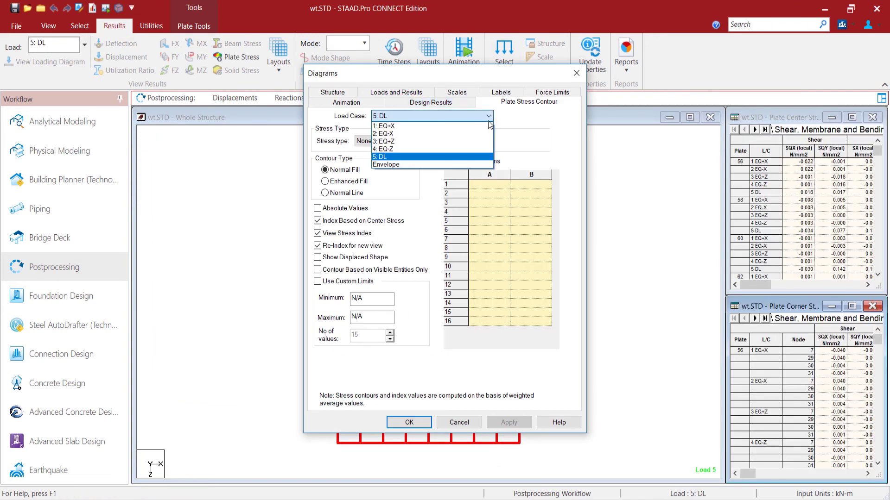
pyautogui.click(473, 158)
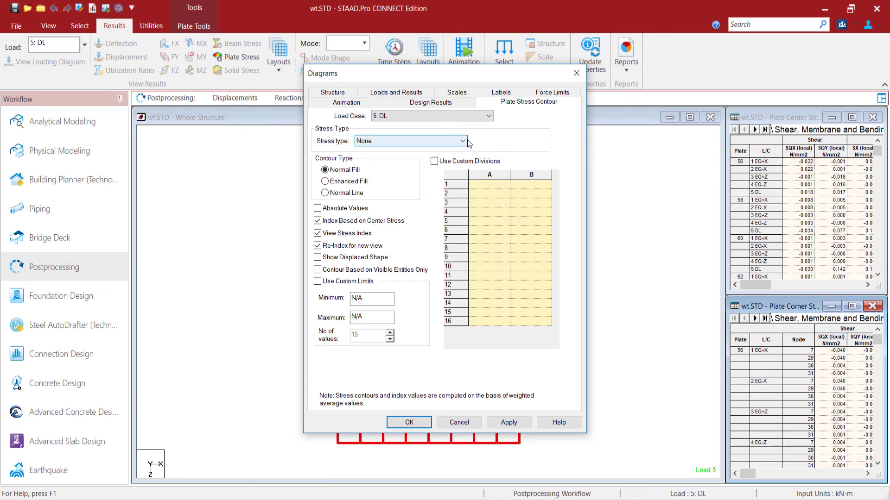
pyautogui.click(467, 142)
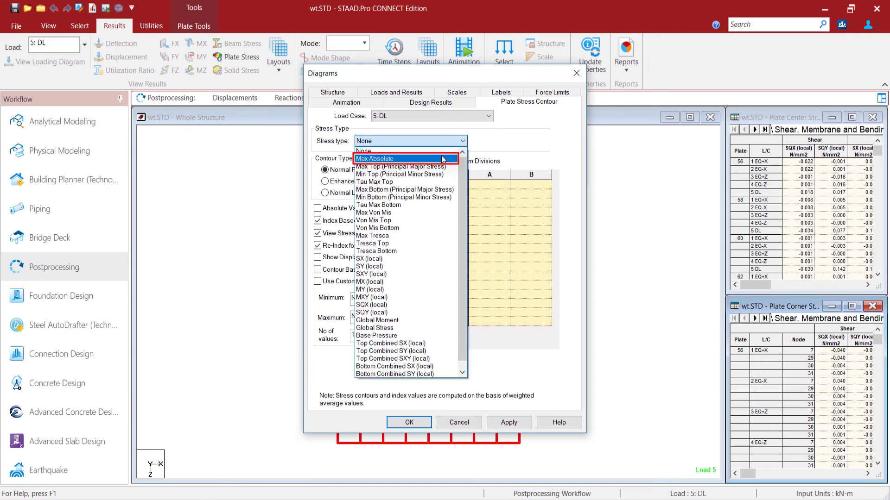
pyautogui.click(443, 159)
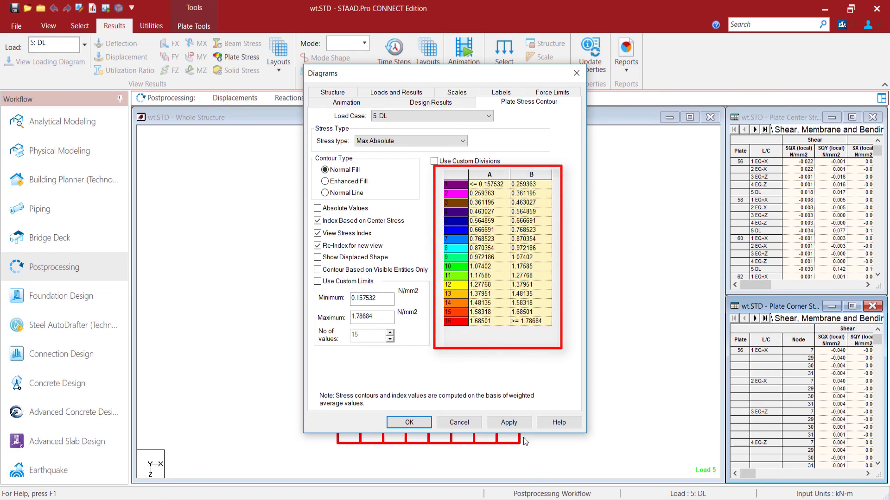
pyautogui.click(509, 423)
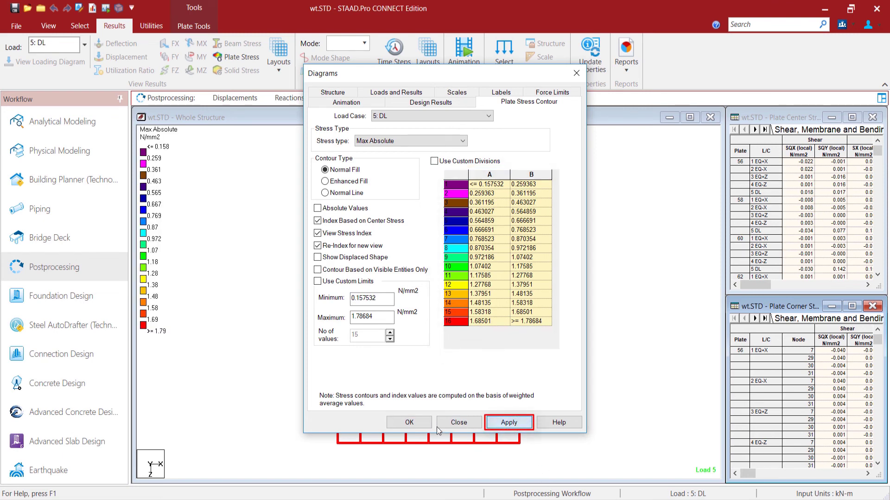
pyautogui.click(410, 423)
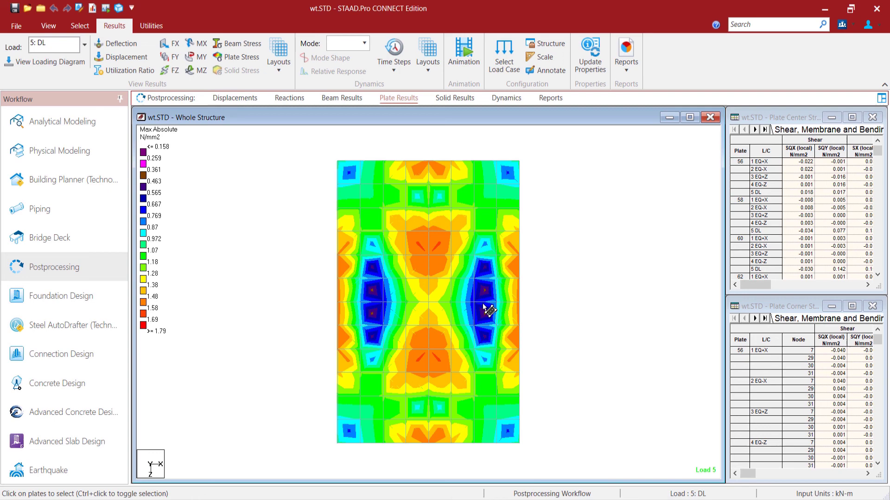
# Examine the center stresses, principal stresses and displacements, and corner stresses of plate 74 for load case EQ+X
pyautogui.doubleClick(393, 200)
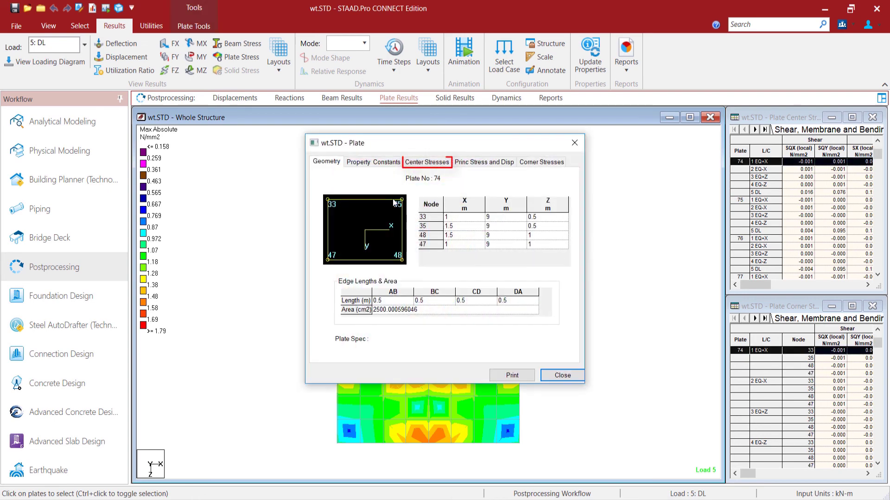
pyautogui.click(427, 162)
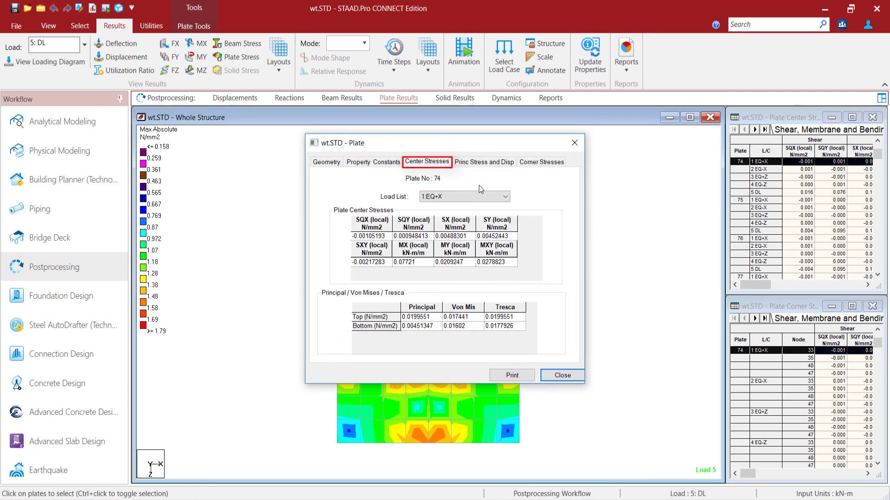
pyautogui.click(482, 196)
pyautogui.click(482, 197)
pyautogui.click(492, 163)
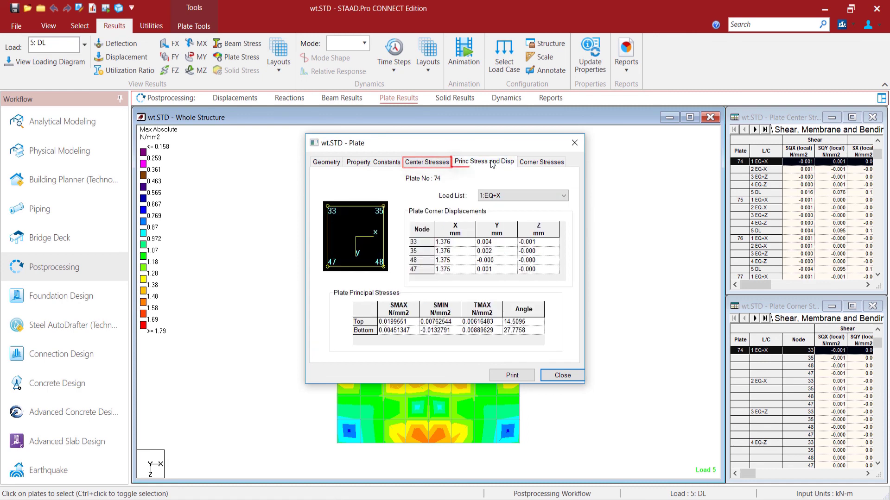
pyautogui.click(535, 163)
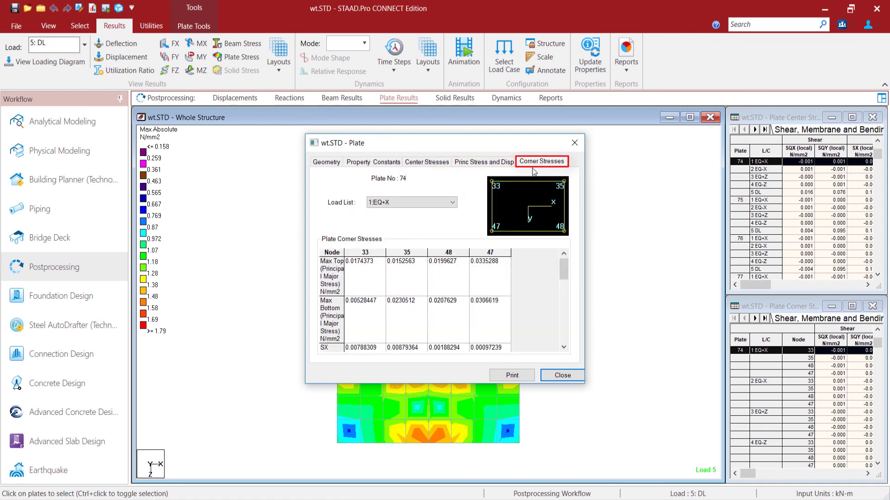
pyautogui.click(562, 375)
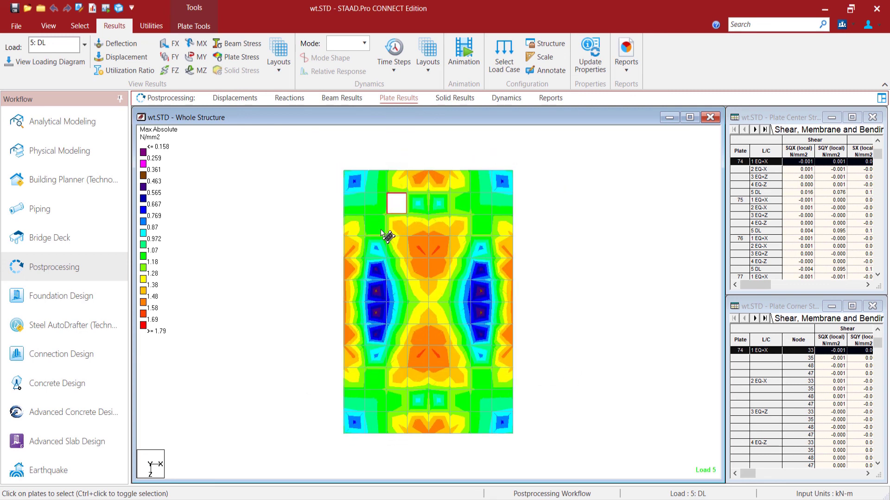
# Select the isolated base slab plates and restore the whole structure in isometric view with its stress contours
pyautogui.moveTo(534, 462); pyautogui.dragTo(536, 433)
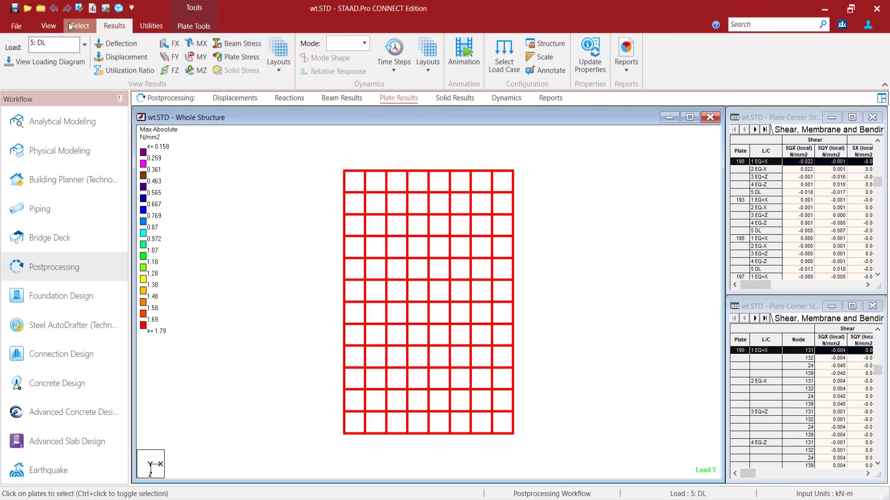
pyautogui.click(49, 26)
pyautogui.click(227, 43)
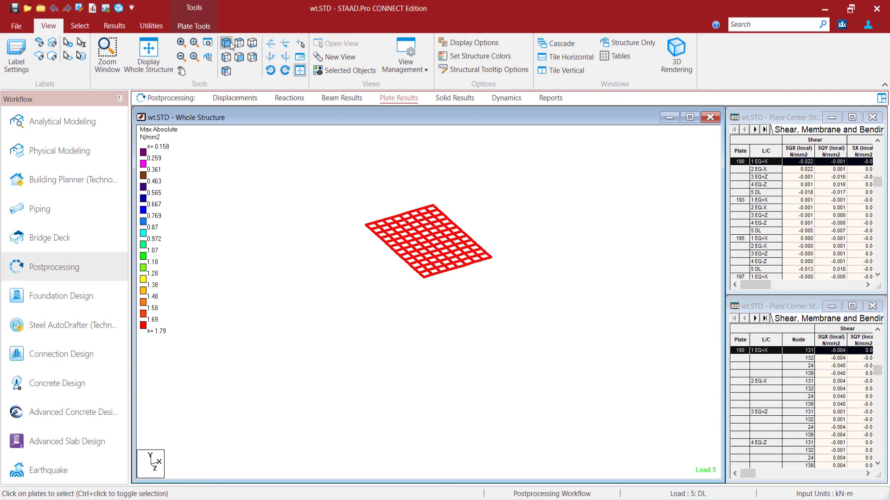
pyautogui.click(152, 49)
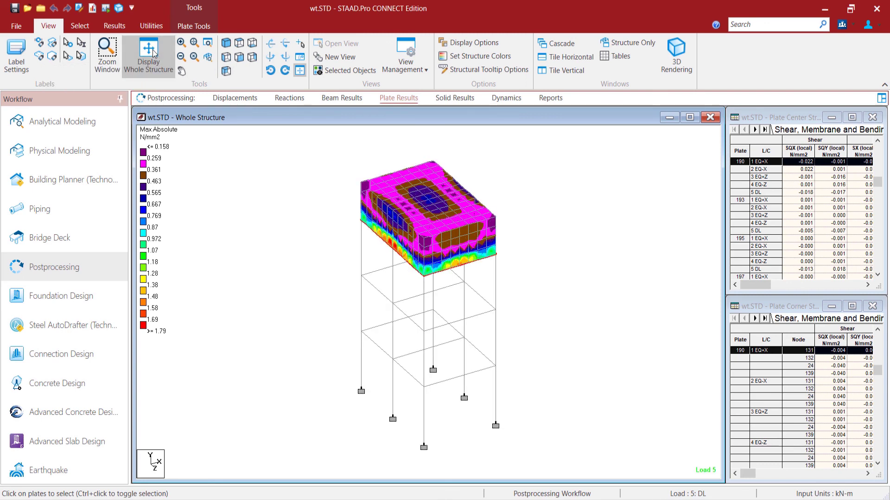